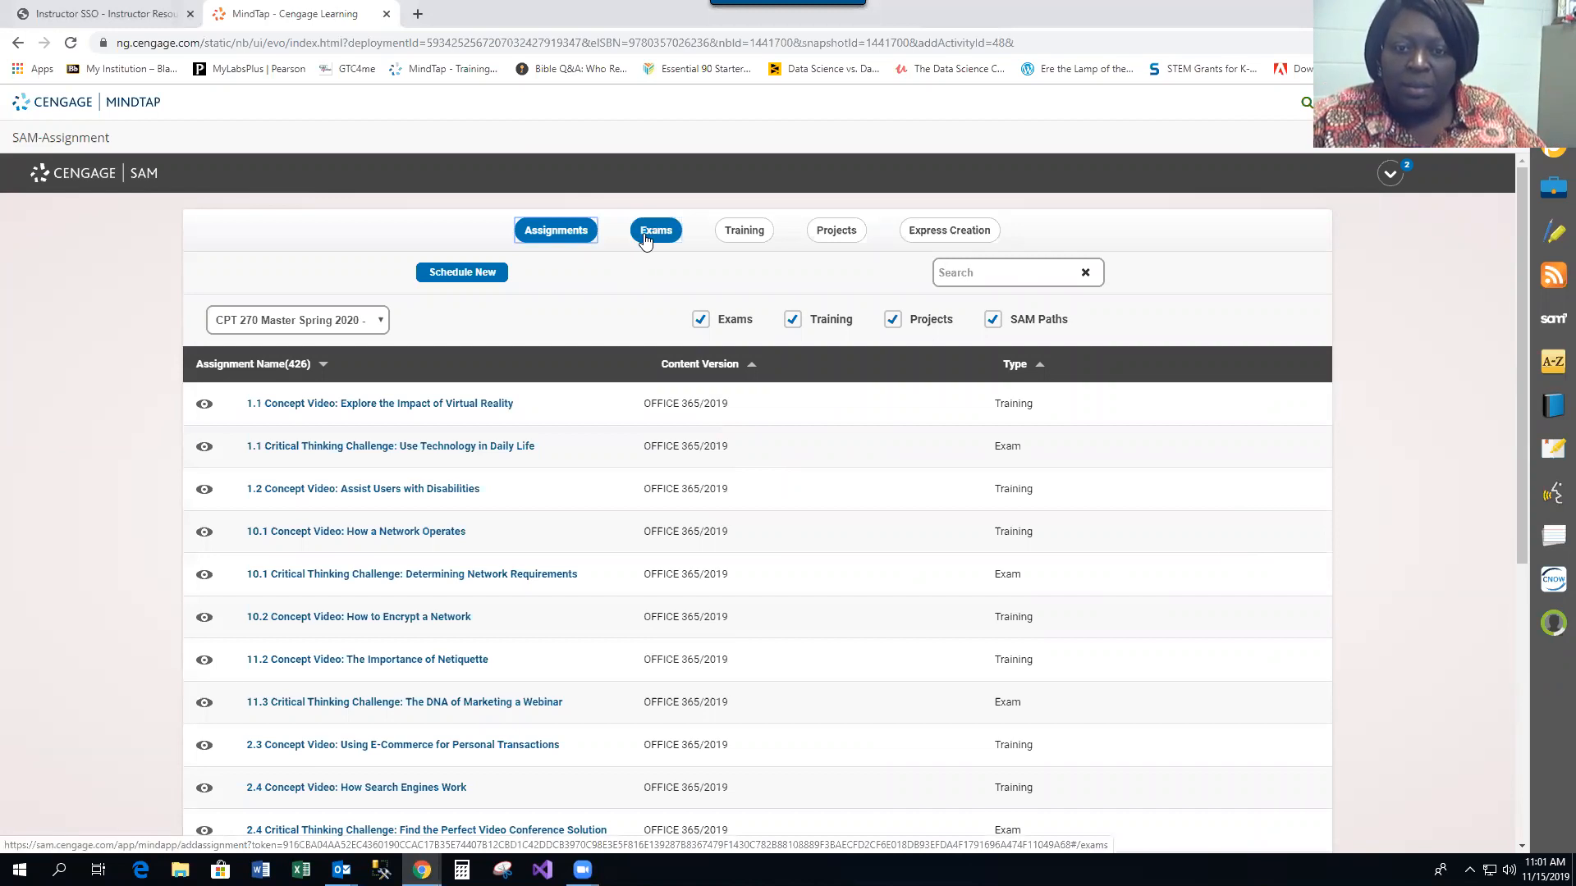
Start a new custom exam question with subject MS Excel 2019 and series Illustrated
{"action": "left_click", "coordinate": [655, 235]}
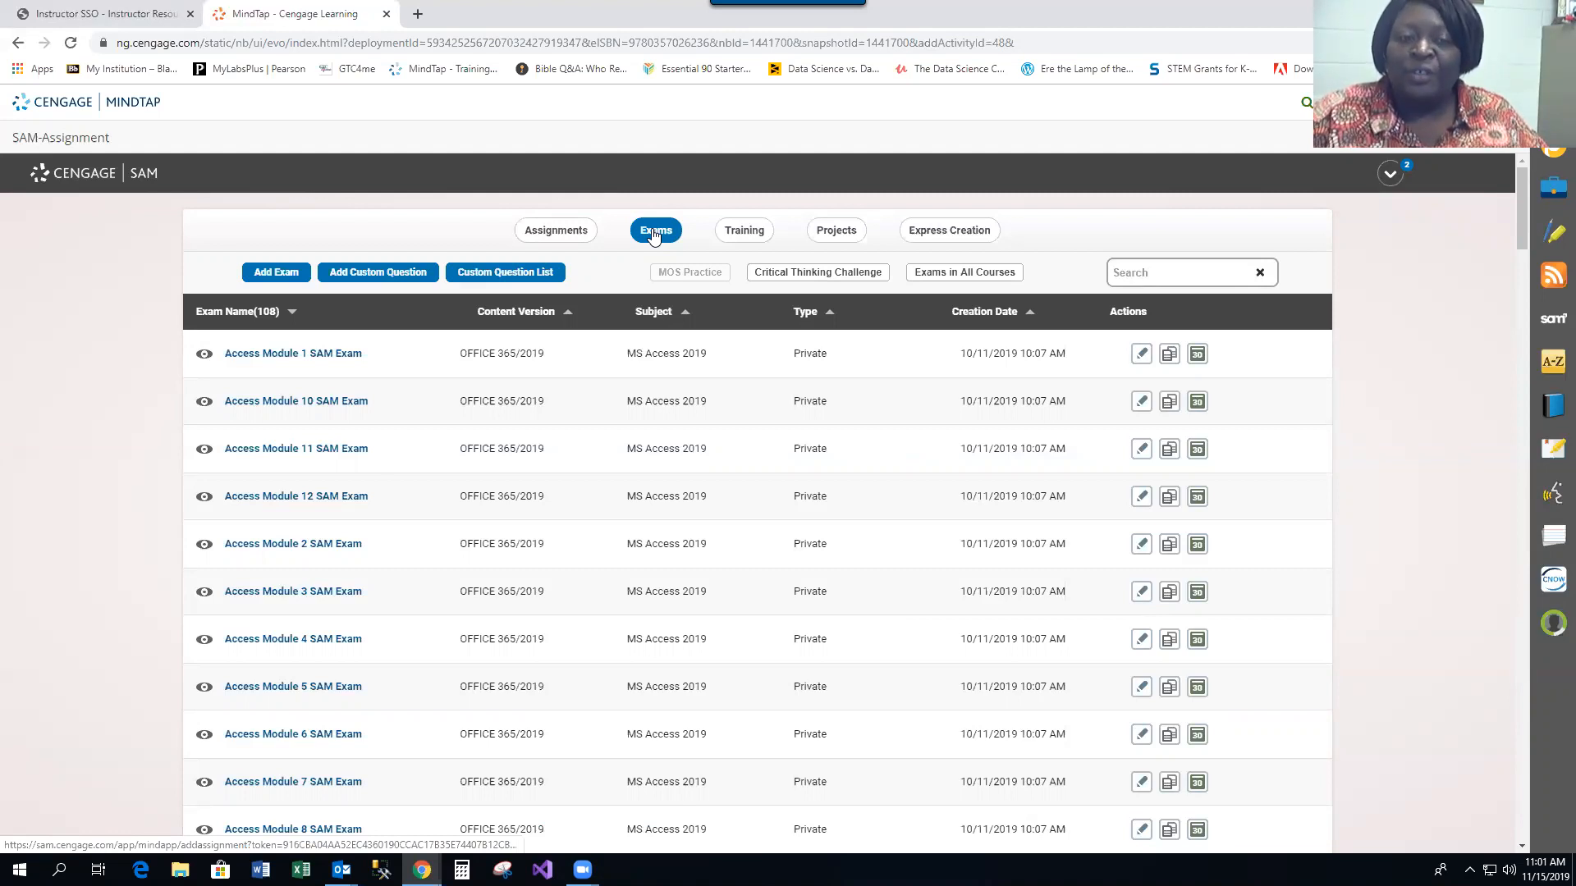
{"action": "left_click", "coordinate": [378, 274]}
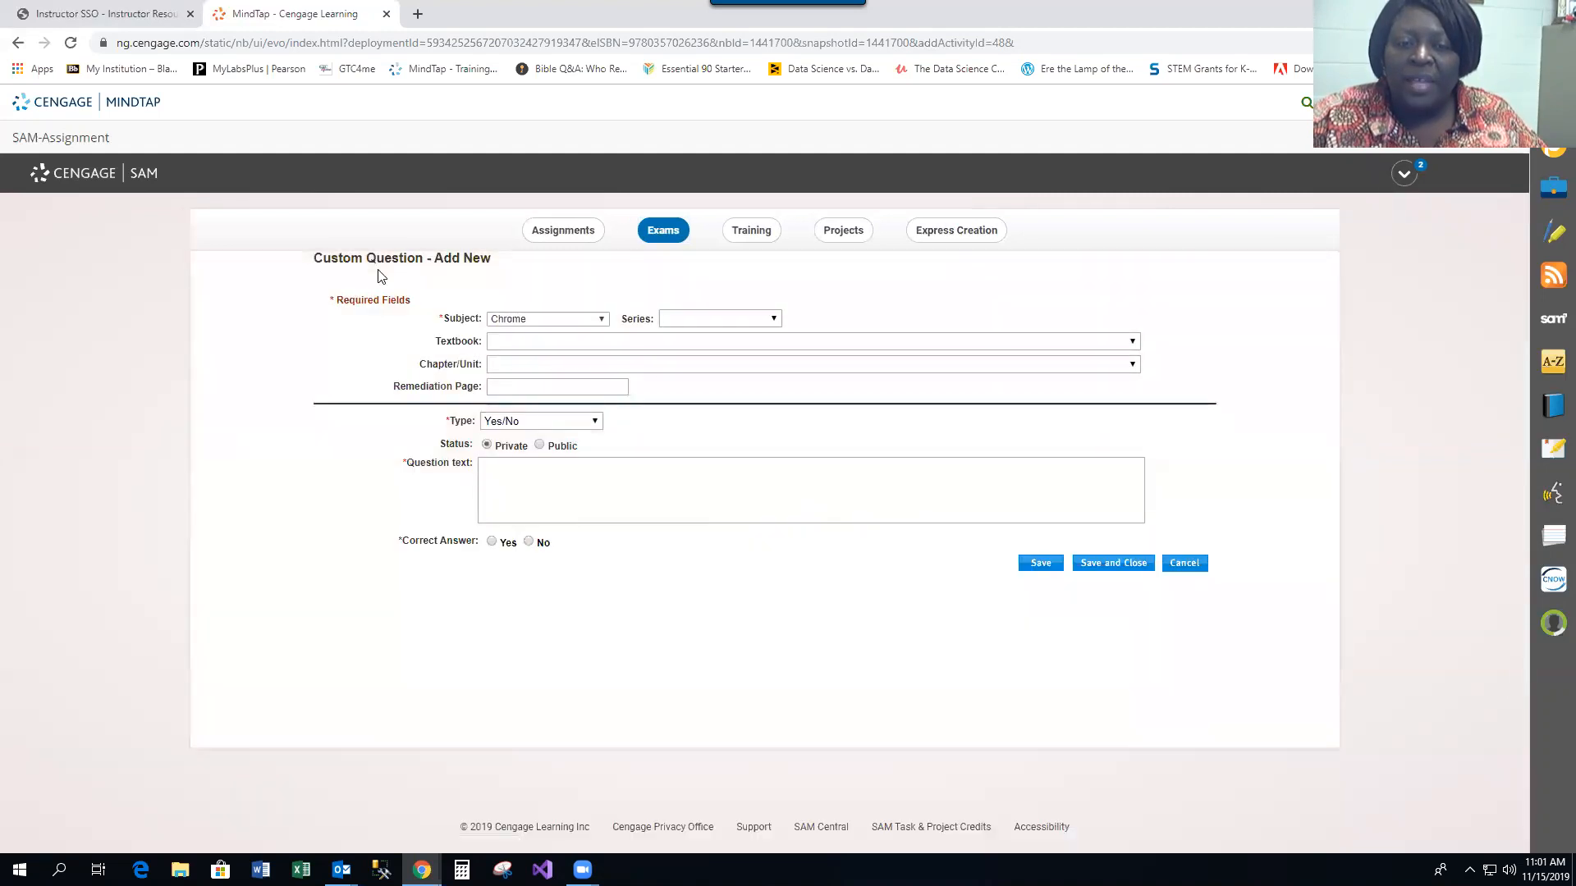
{"action": "left_click", "coordinate": [602, 322]}
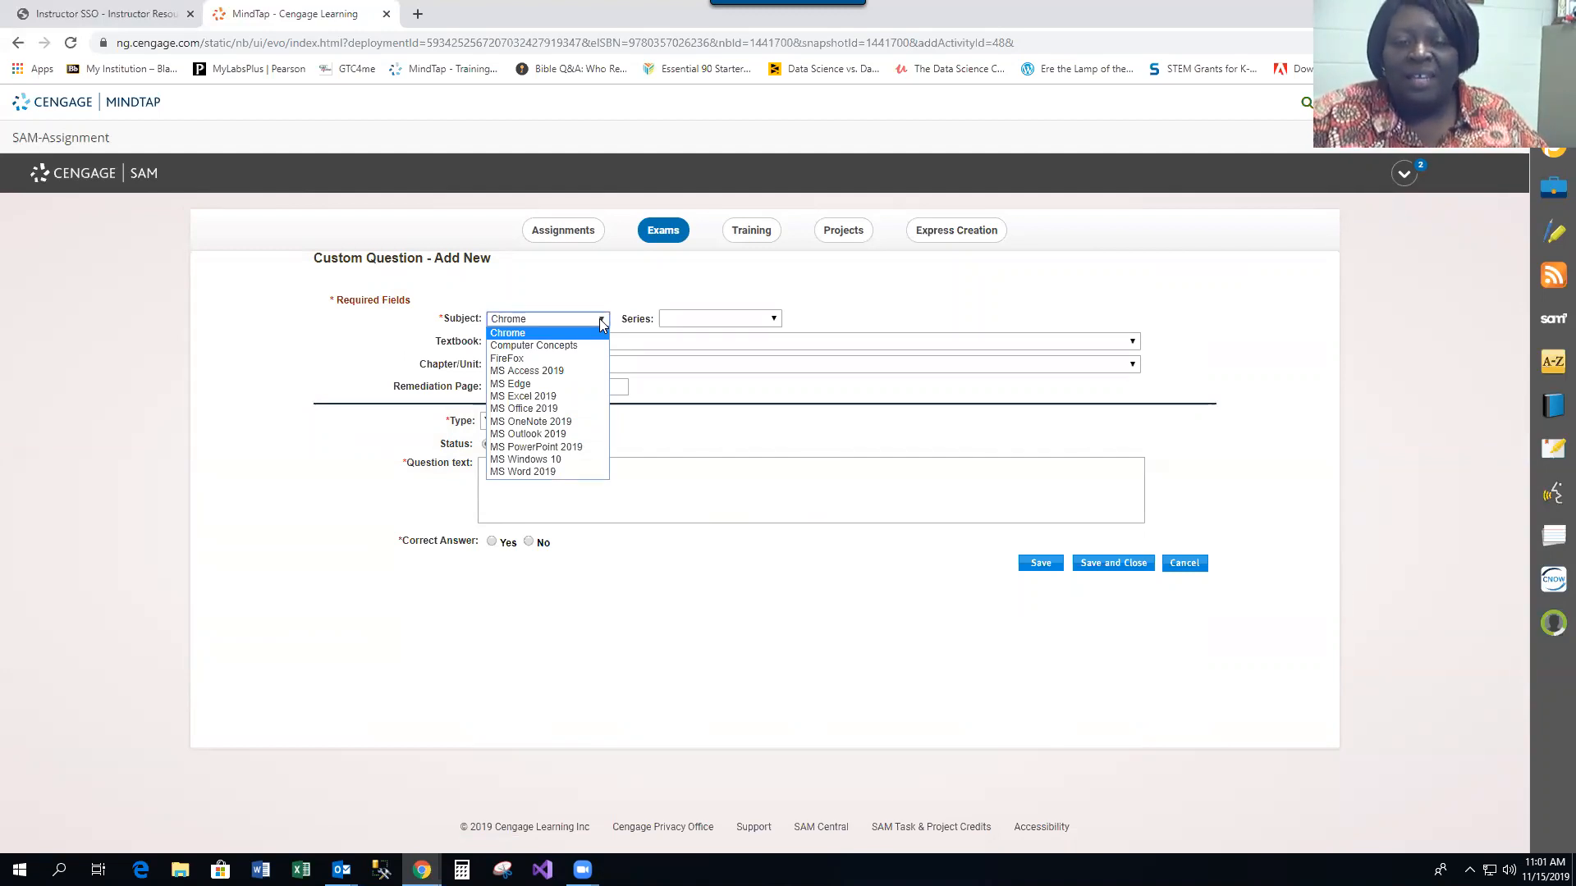
{"action": "left_click", "coordinate": [570, 397]}
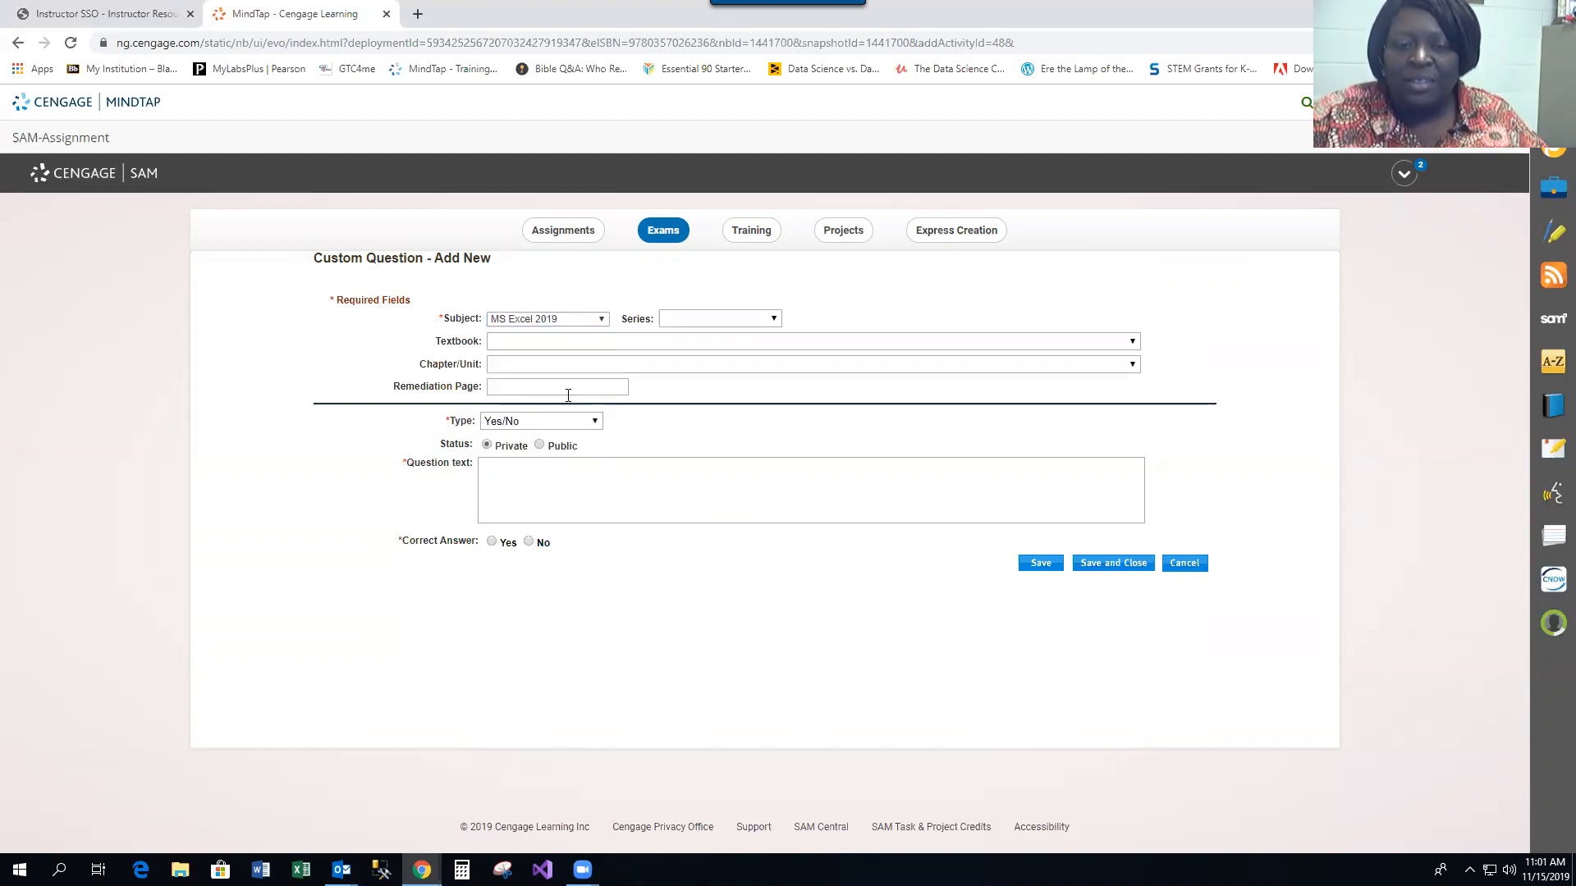
{"action": "left_click", "coordinate": [774, 320]}
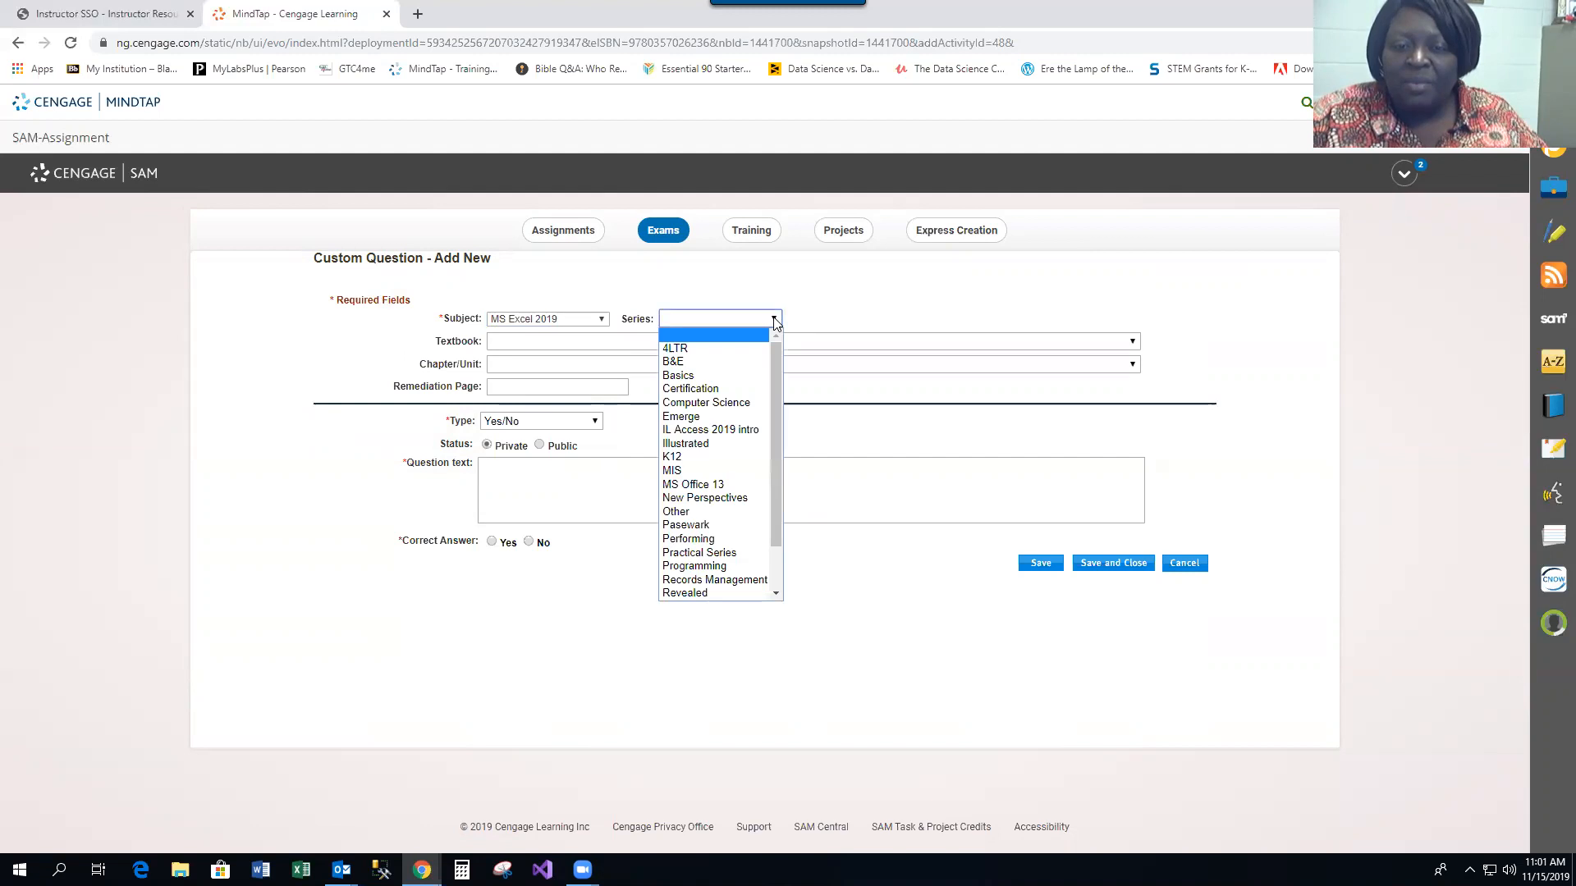
{"action": "left_click", "coordinate": [711, 448]}
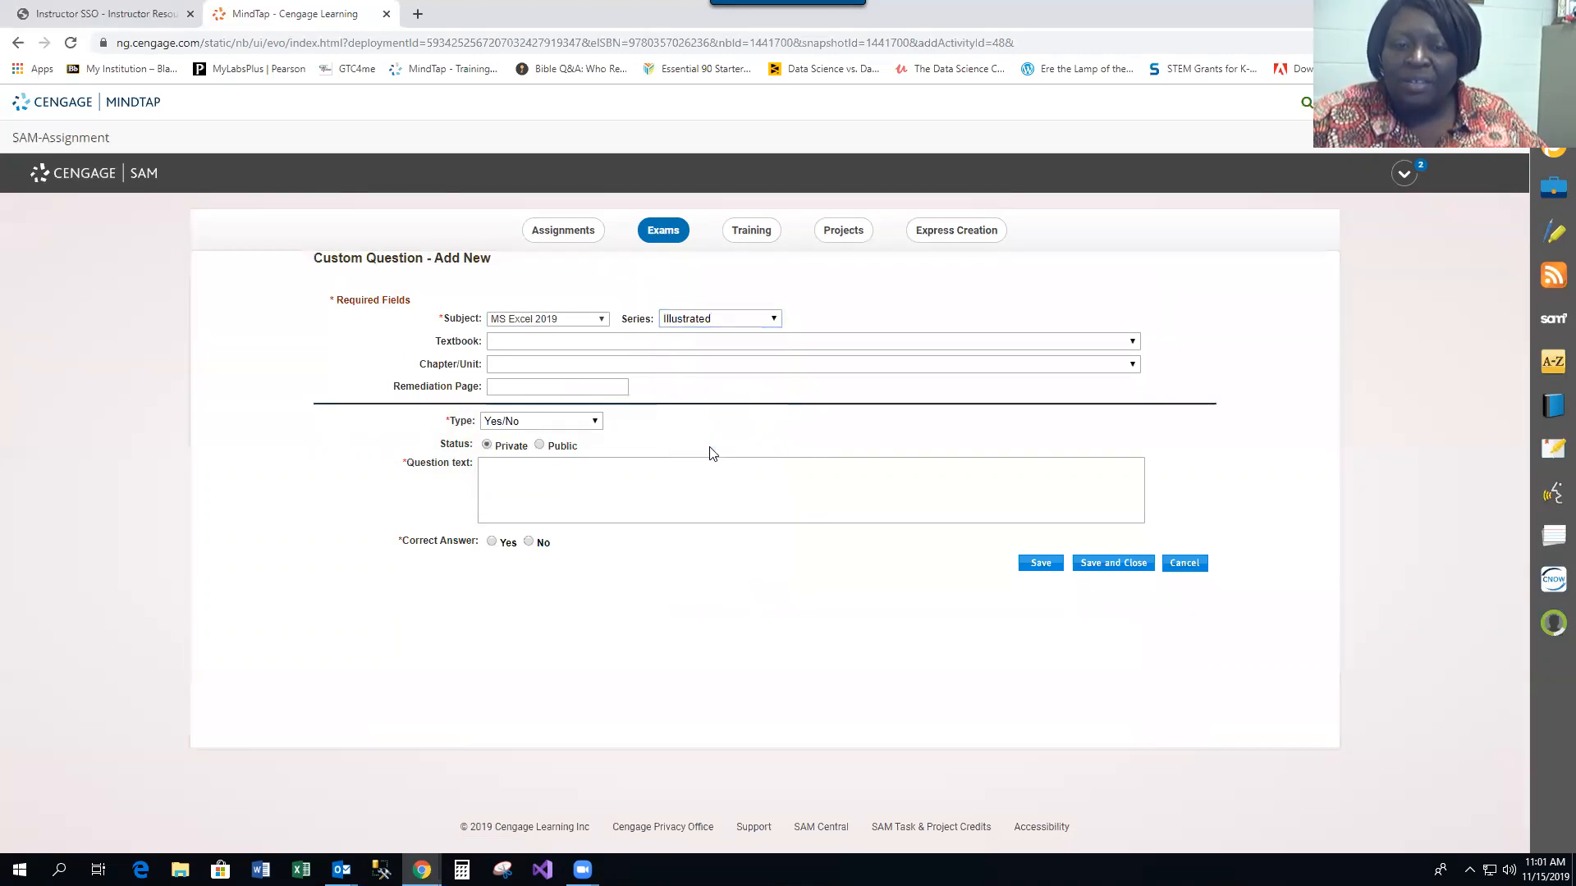
Set the textbook to Illustrated Microsoft Office 365 & Excel 2019 Comprehensive and the chapter to Excel Module 5: Working with Tables
{"action": "left_click", "coordinate": [1133, 342]}
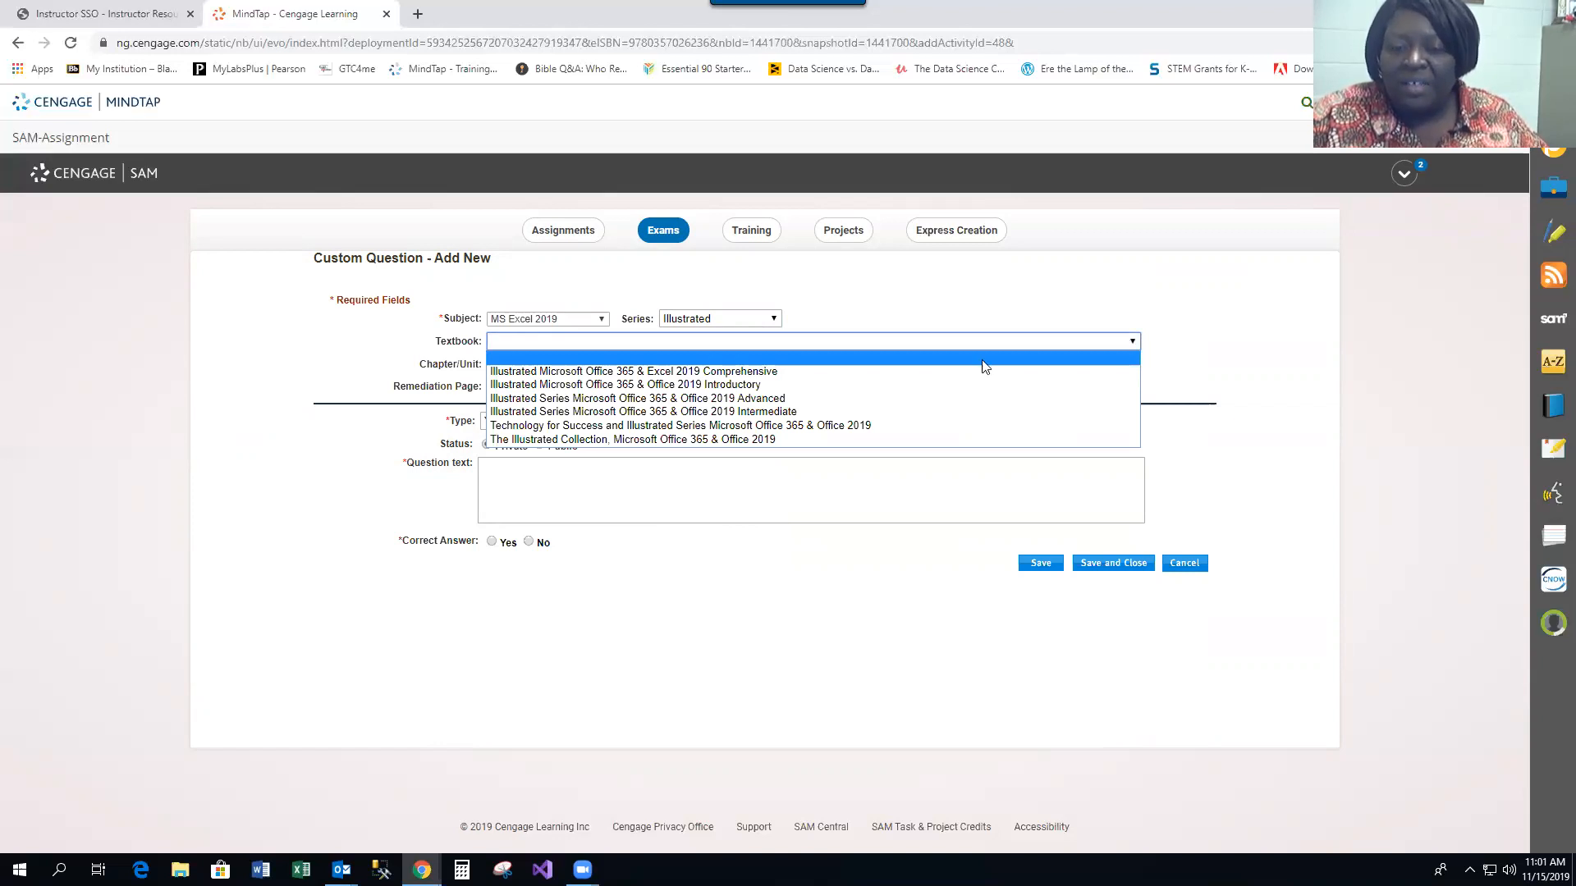
{"action": "left_click", "coordinate": [770, 373]}
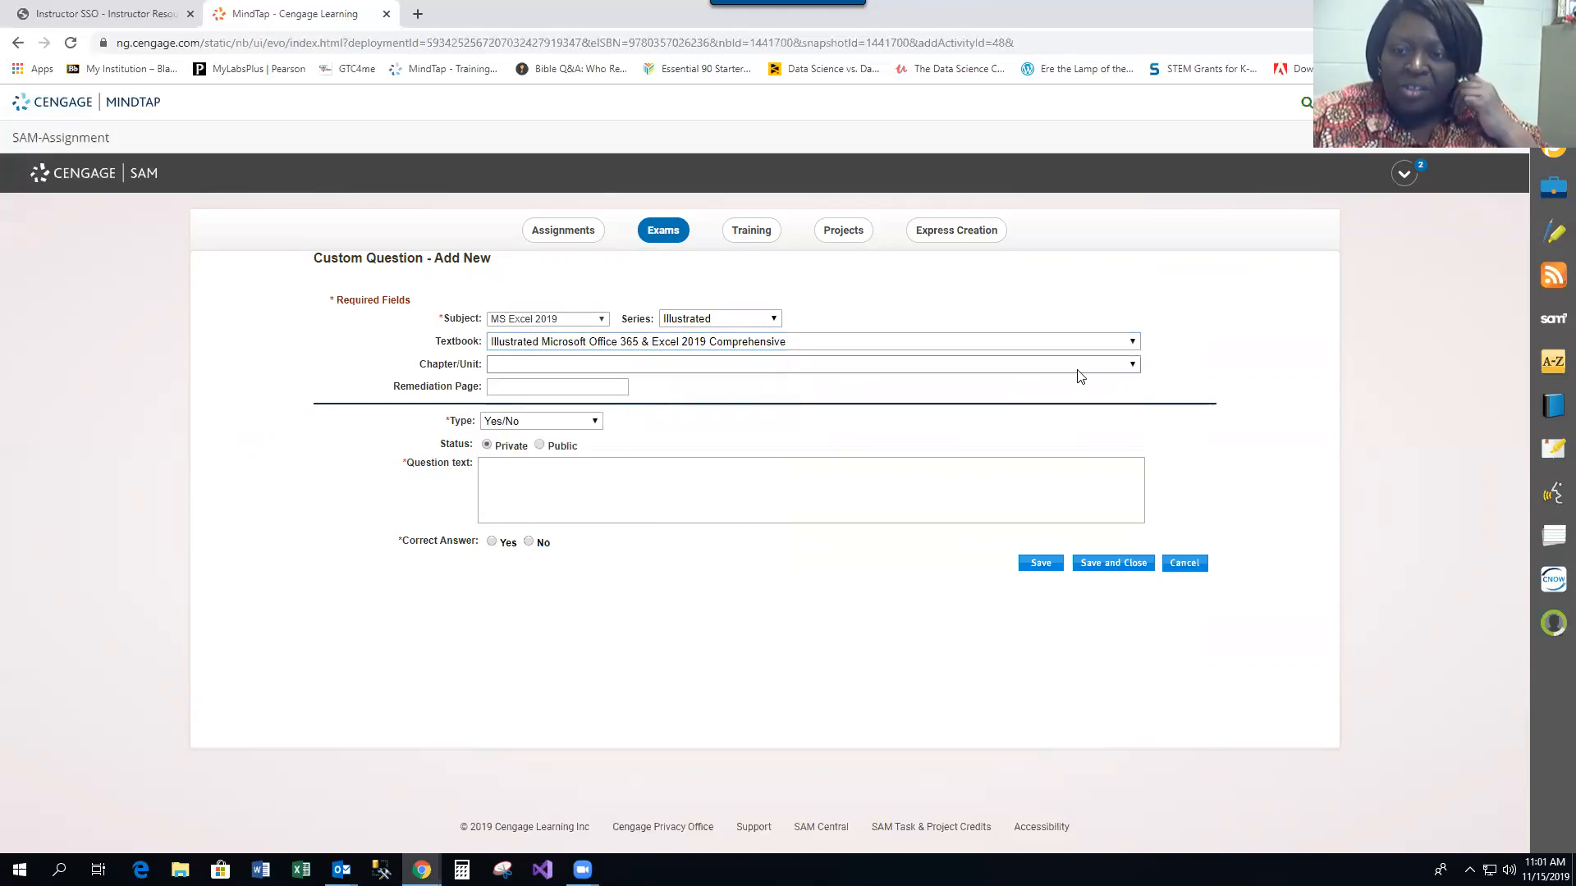
{"action": "left_click", "coordinate": [1133, 369]}
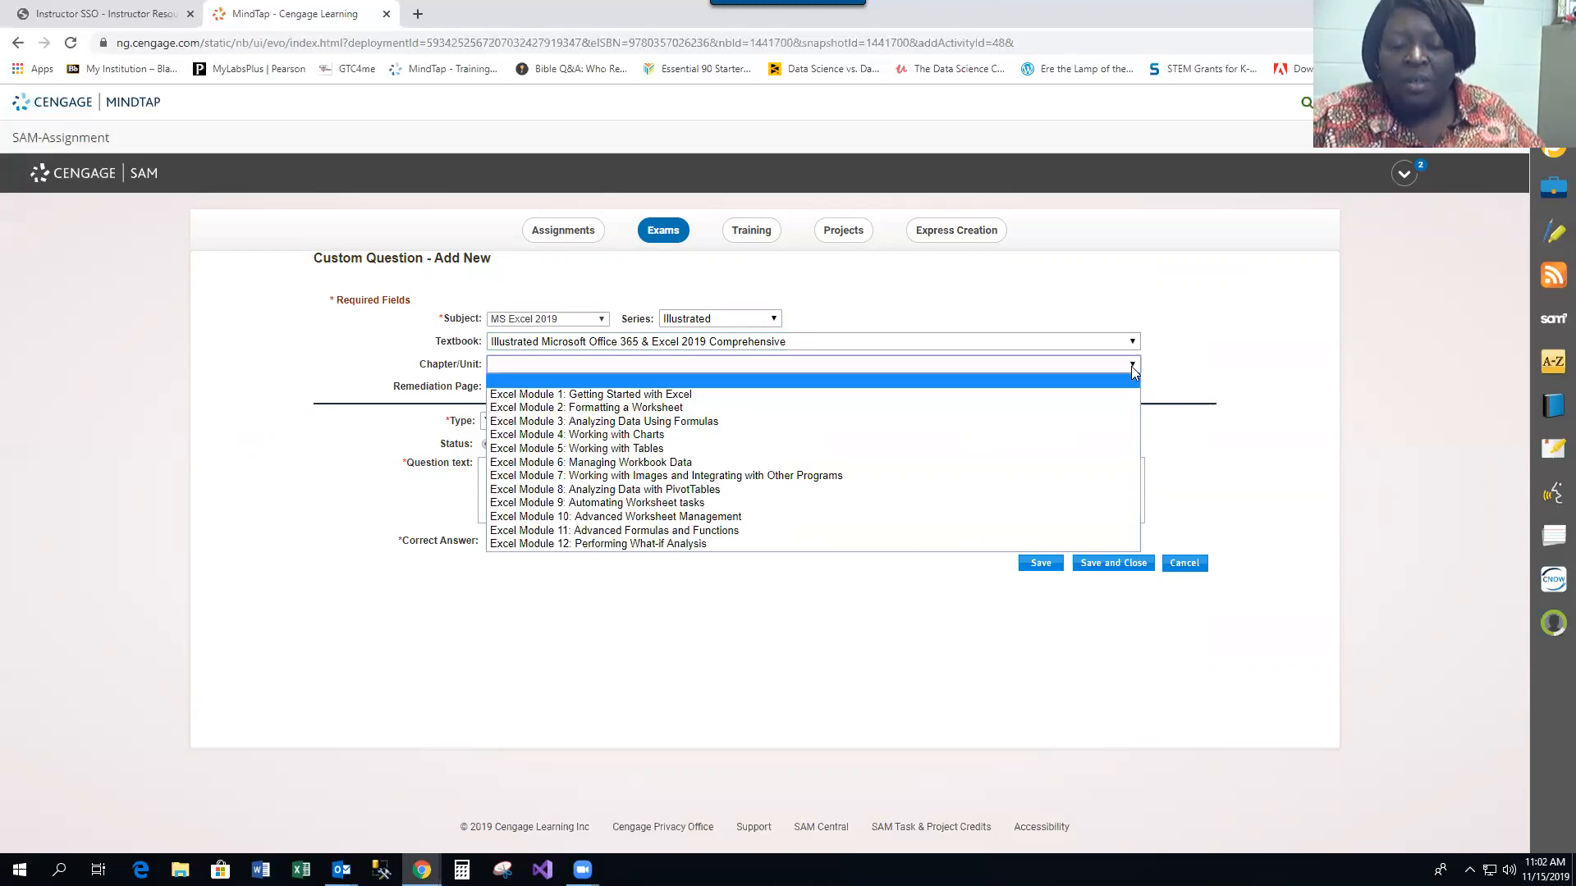
{"action": "left_click", "coordinate": [738, 450]}
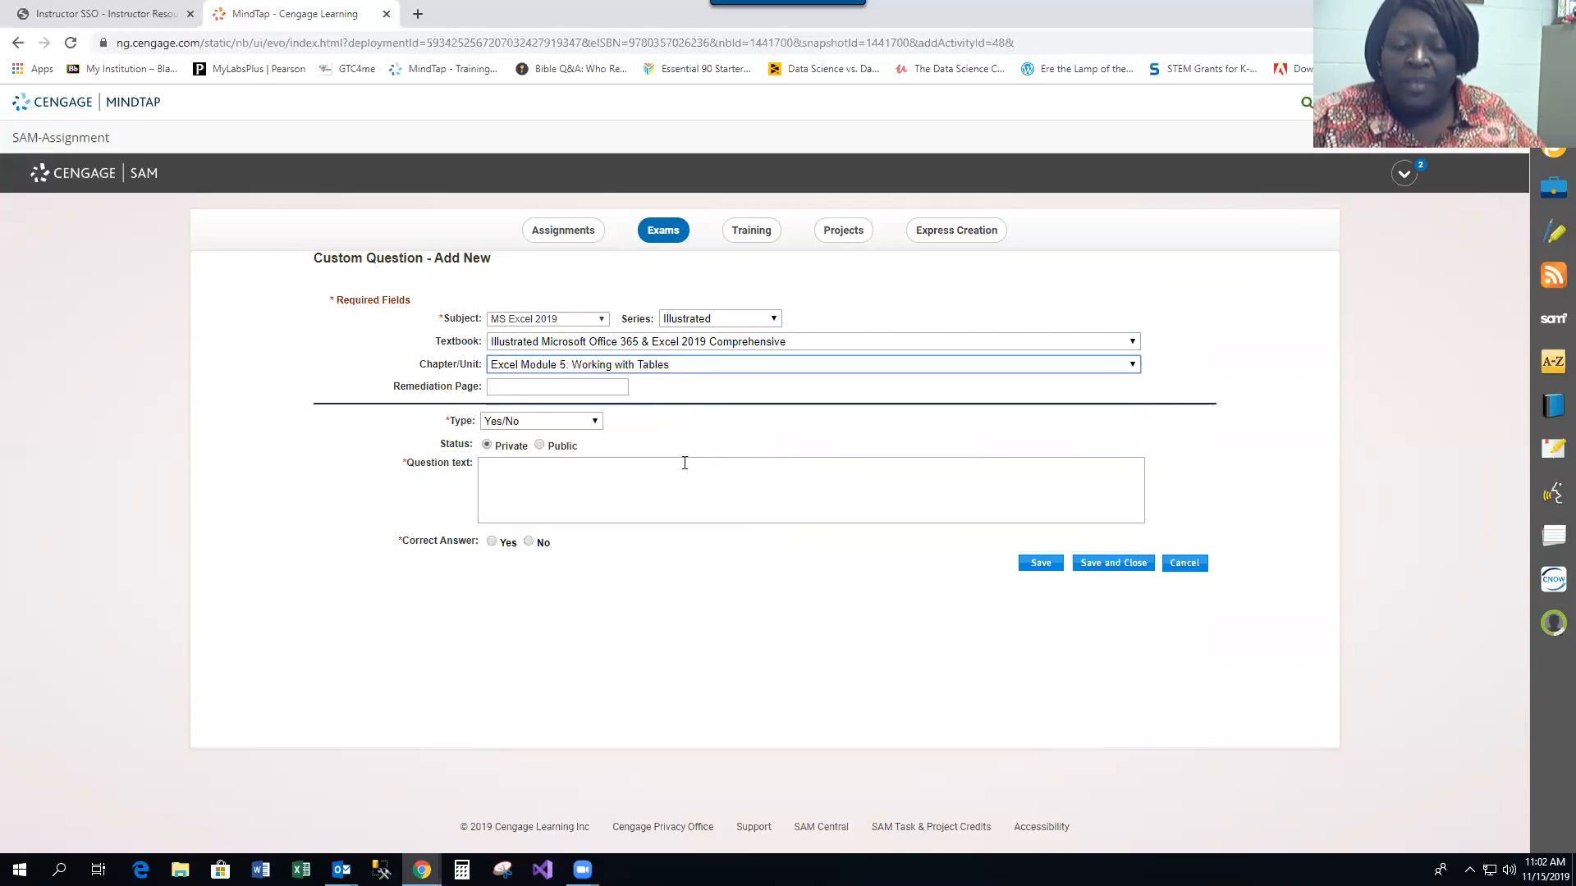
{"action": "left_click", "coordinate": [517, 391]}
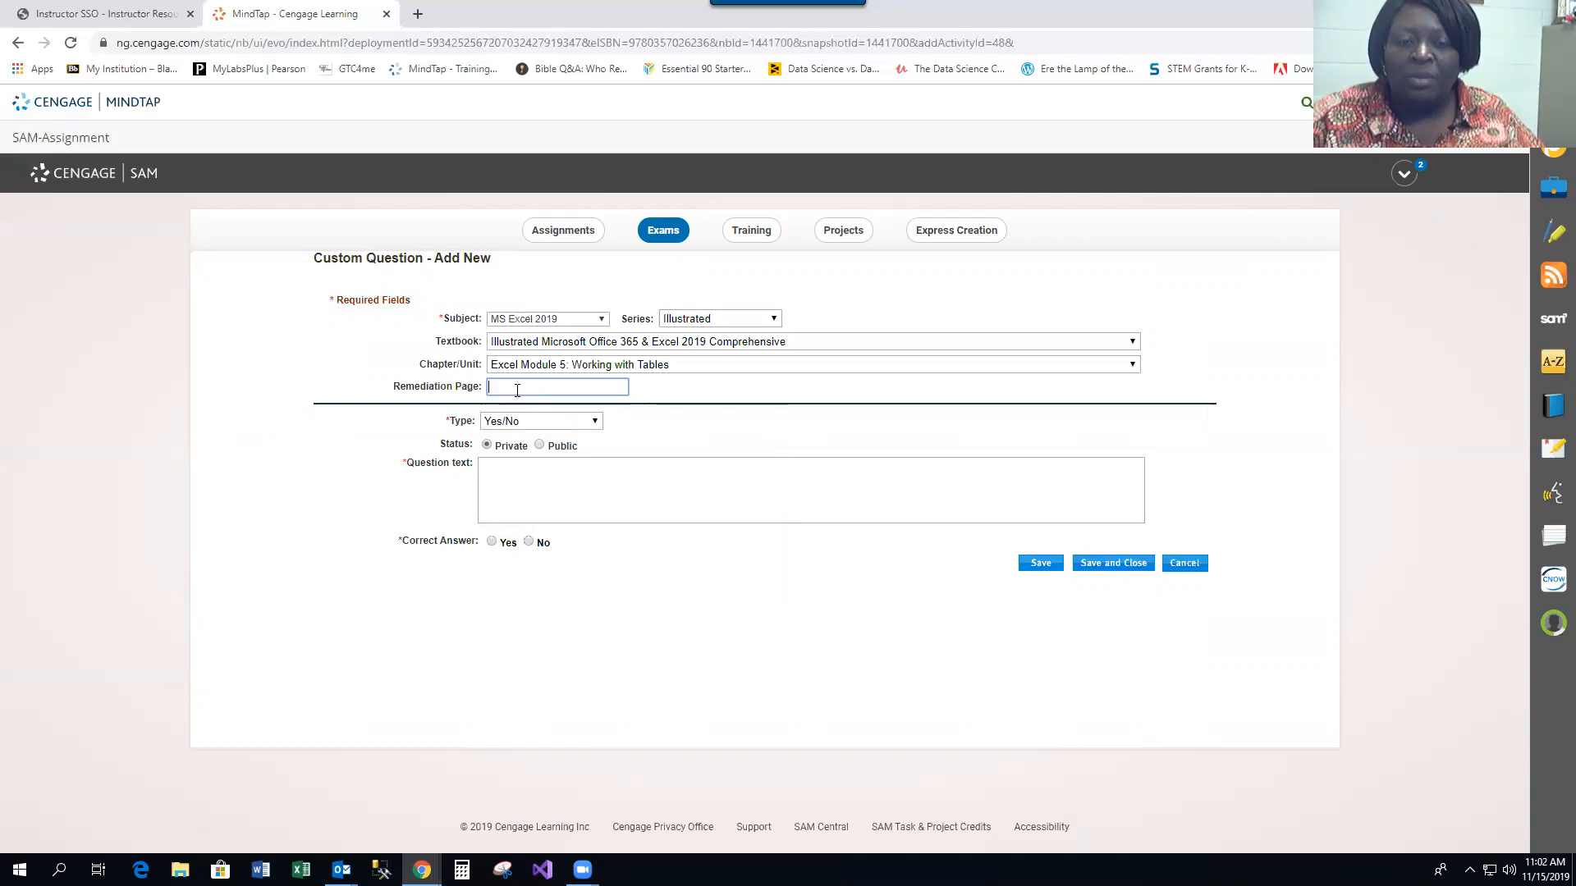
Set the question type to Multiple Choice and enter the question text "Count the number of cells that contain numbers"
{"action": "left_click", "coordinate": [595, 422]}
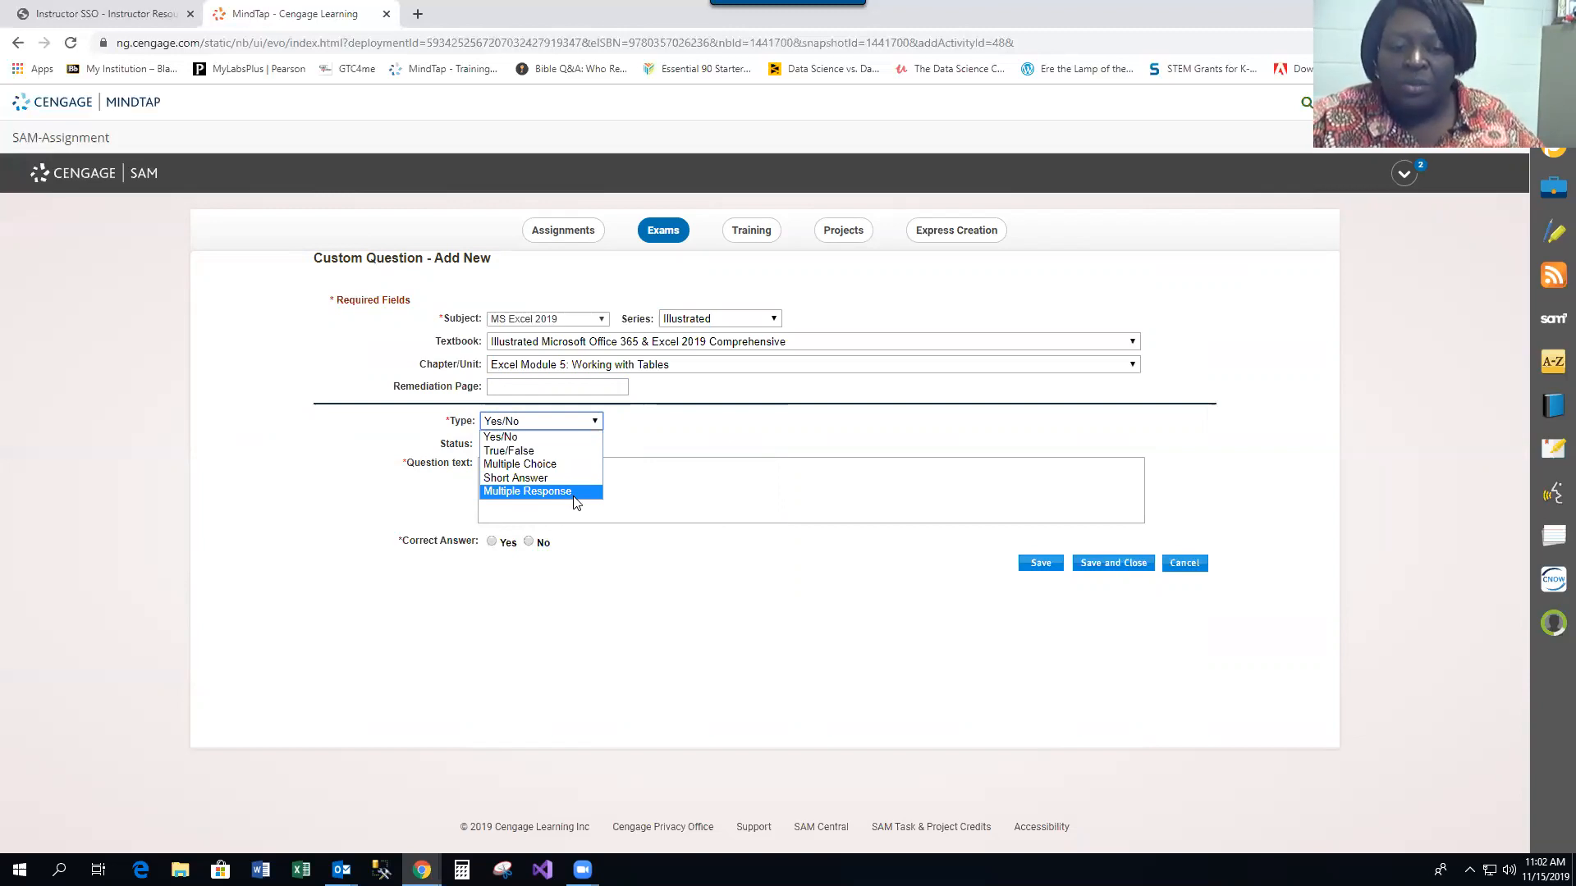
{"action": "left_click", "coordinate": [552, 464]}
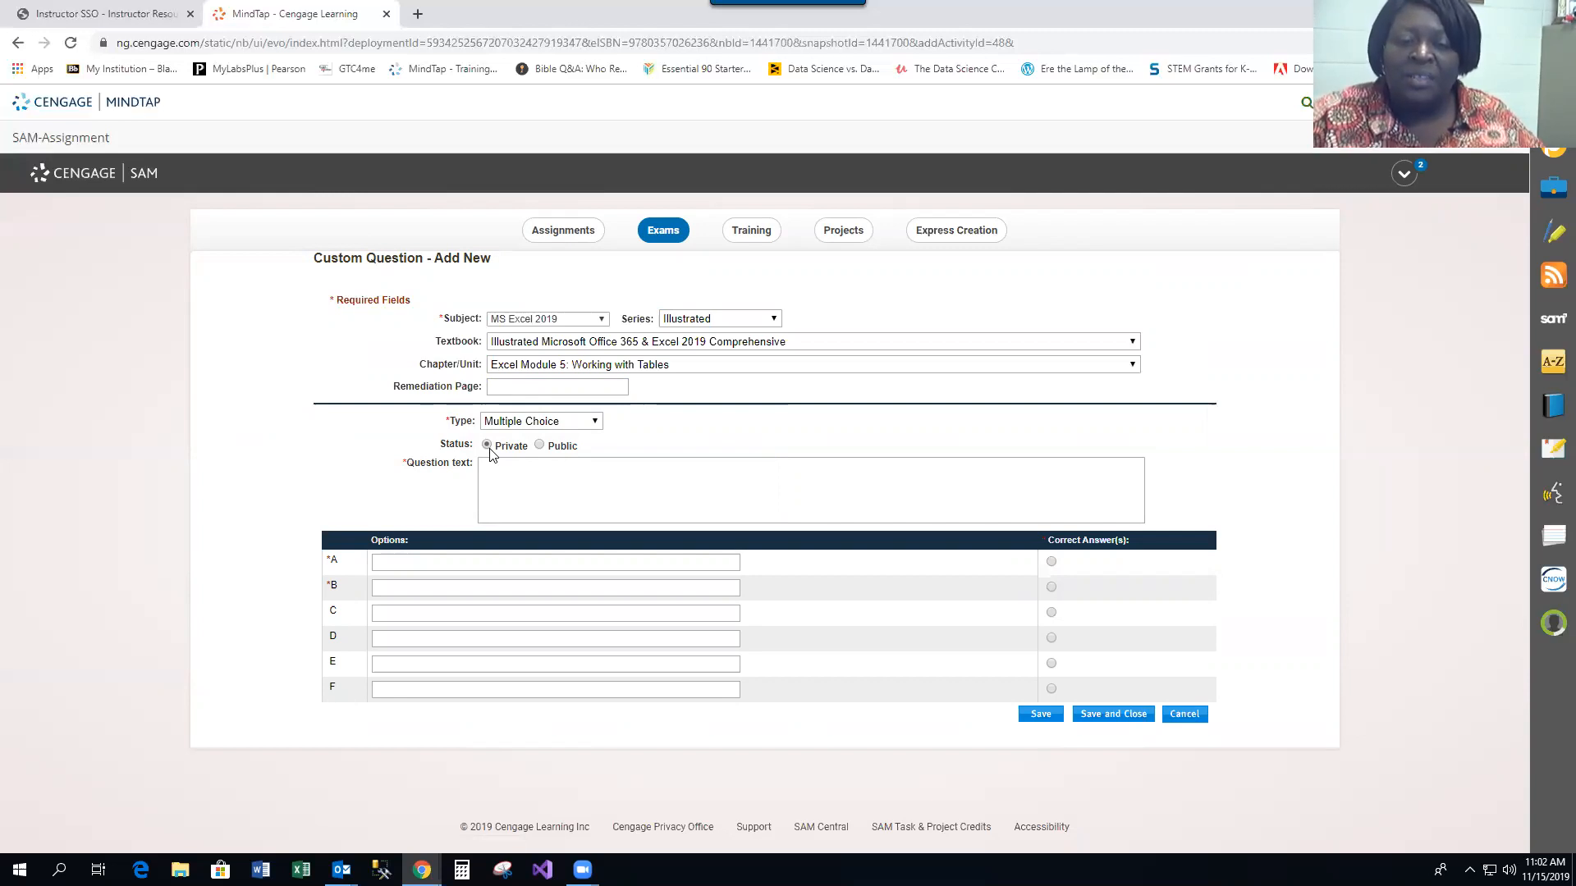
{"action": "left_click", "coordinate": [492, 470]}
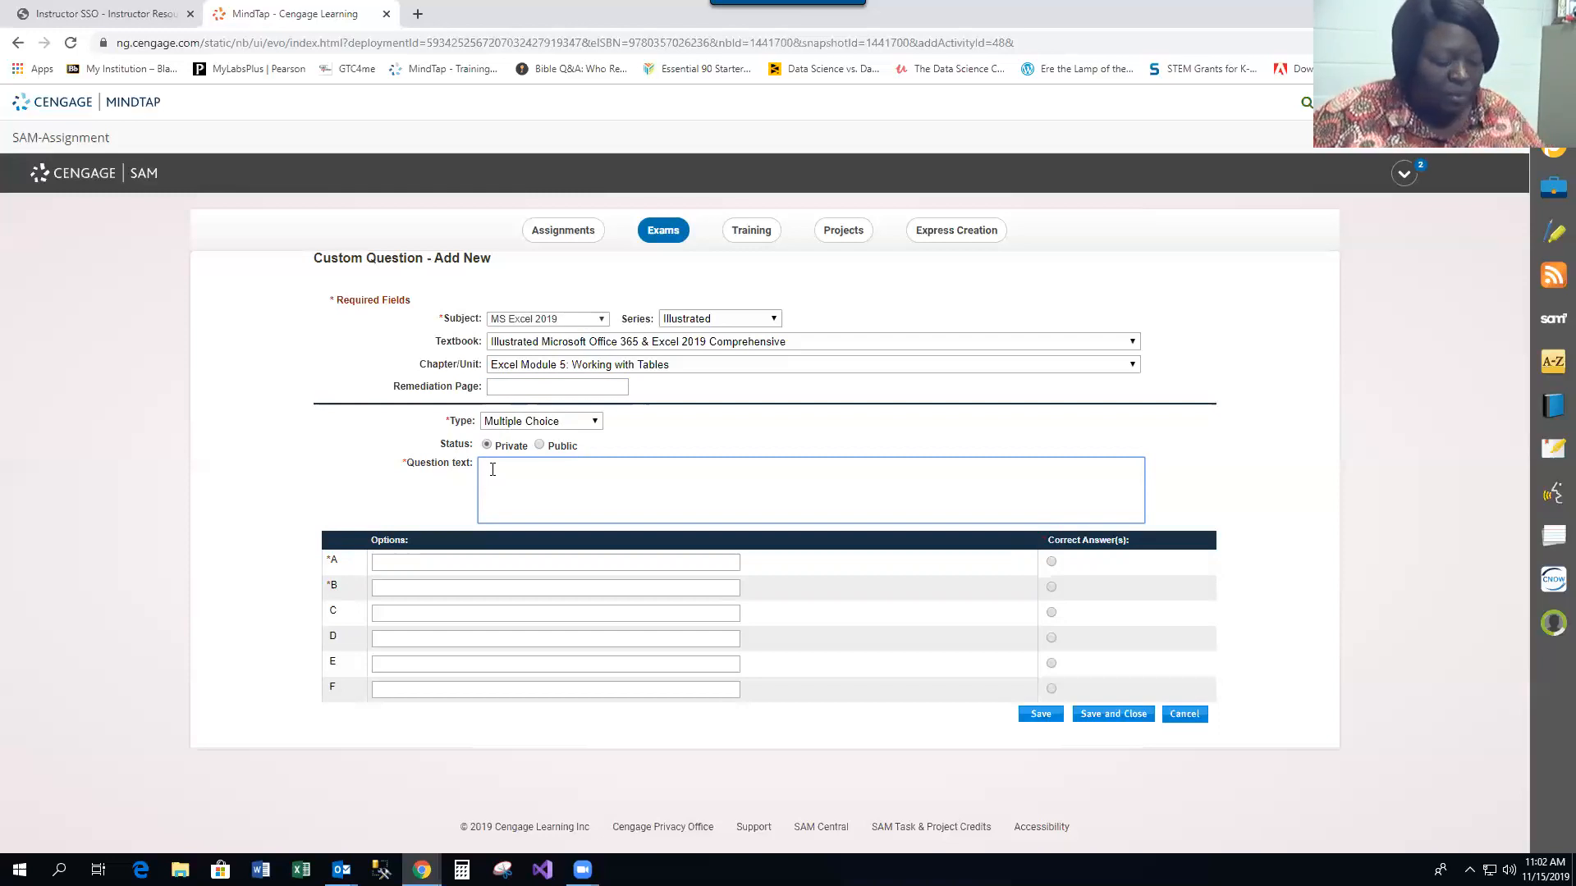
{"action": "type", "text": "Count"}
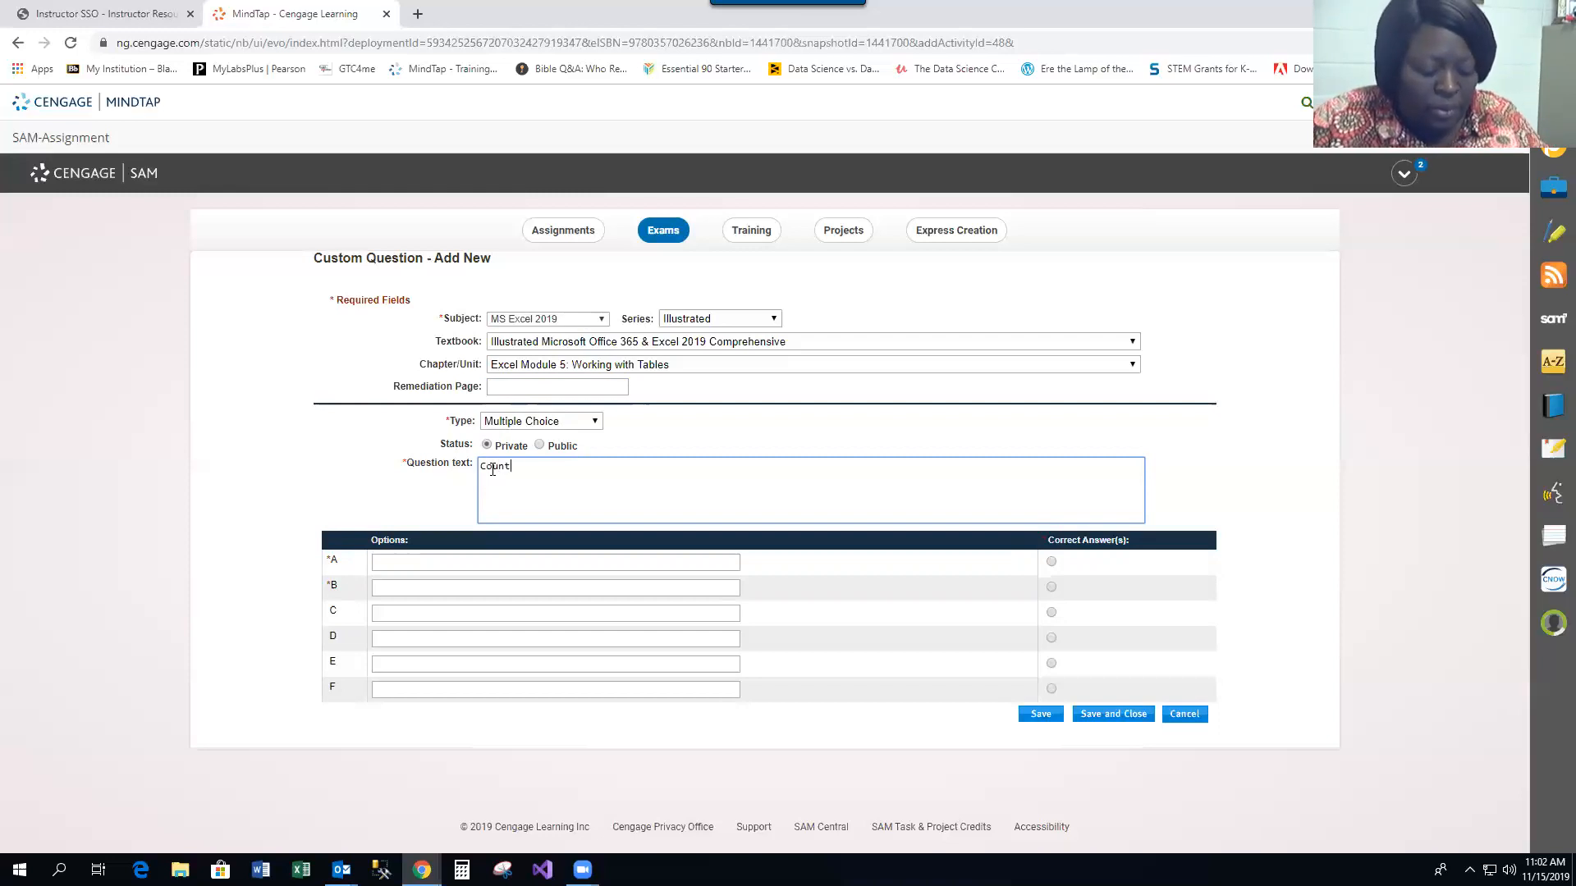
{"action": "type", "text": " the number "}
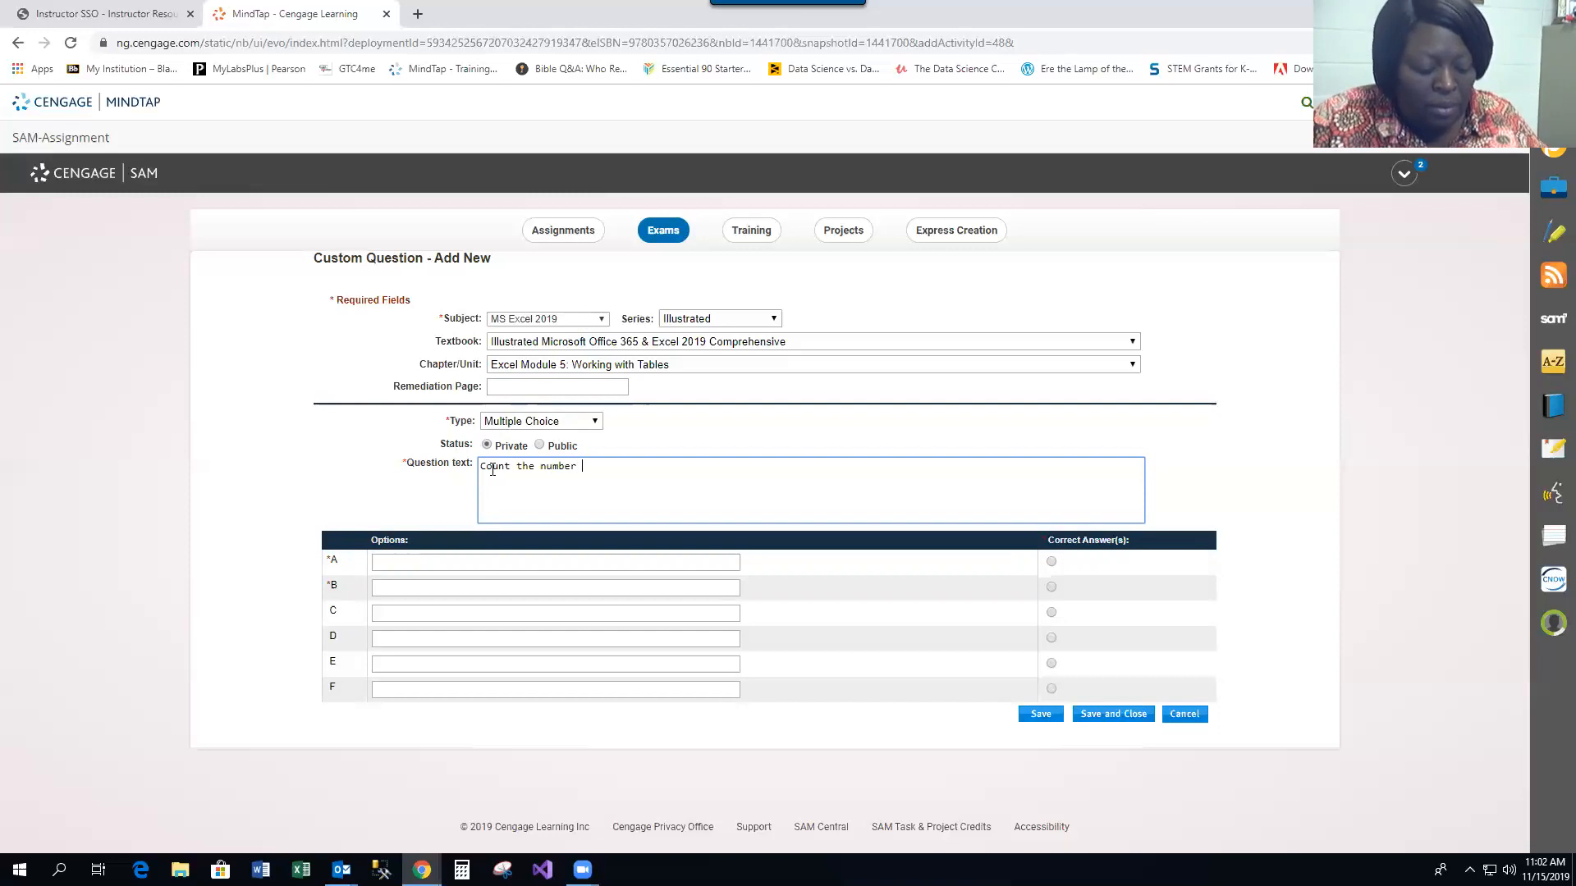
{"action": "type", "text": "of ce"}
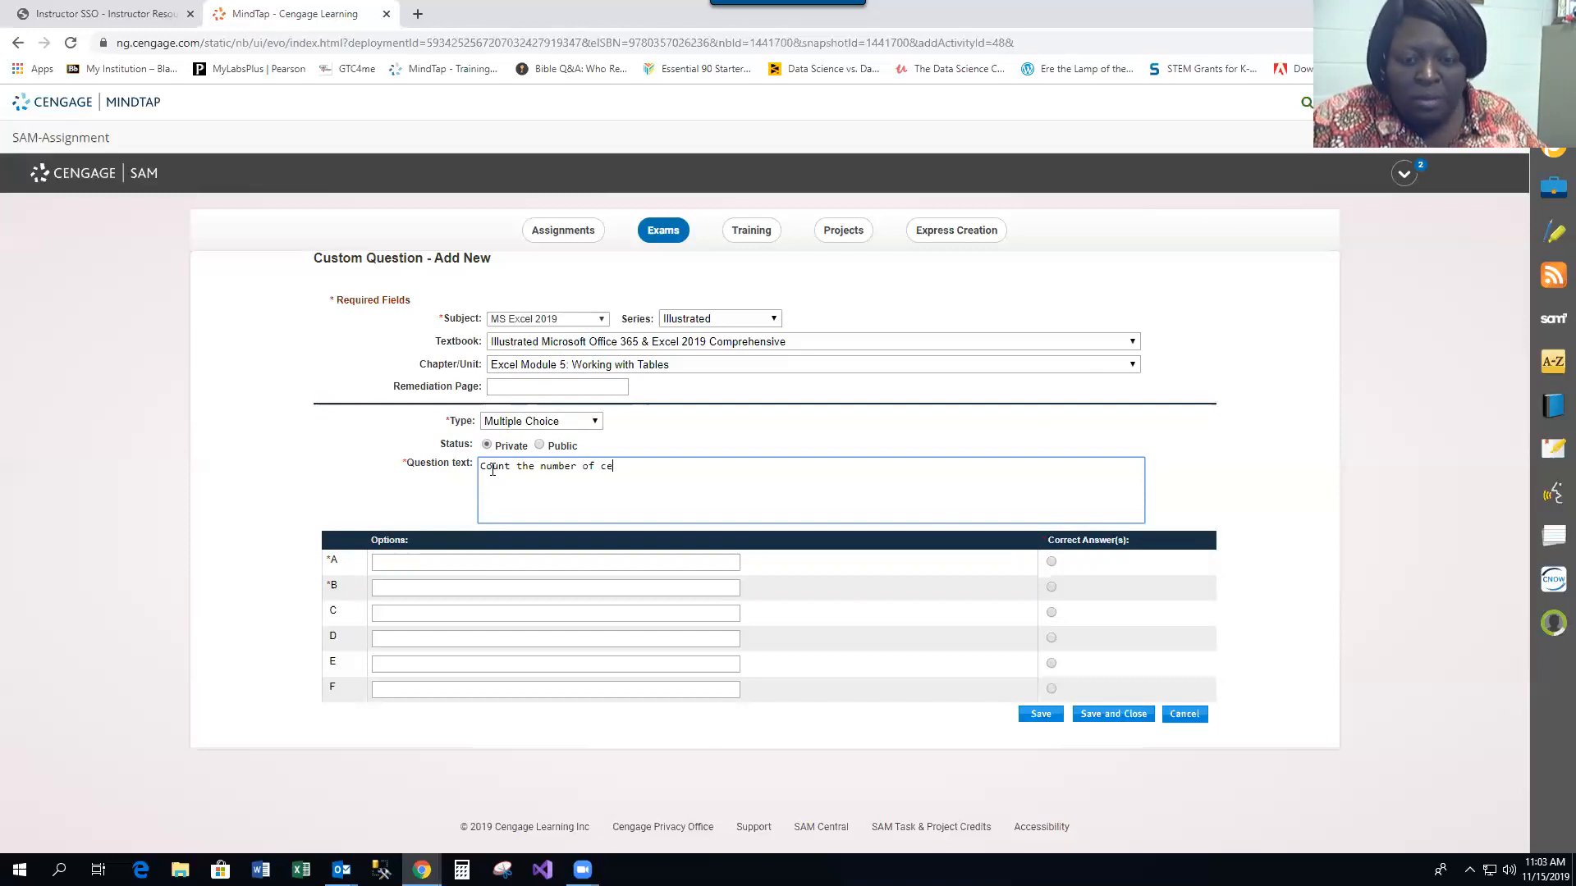
{"action": "type", "text": "lls th"}
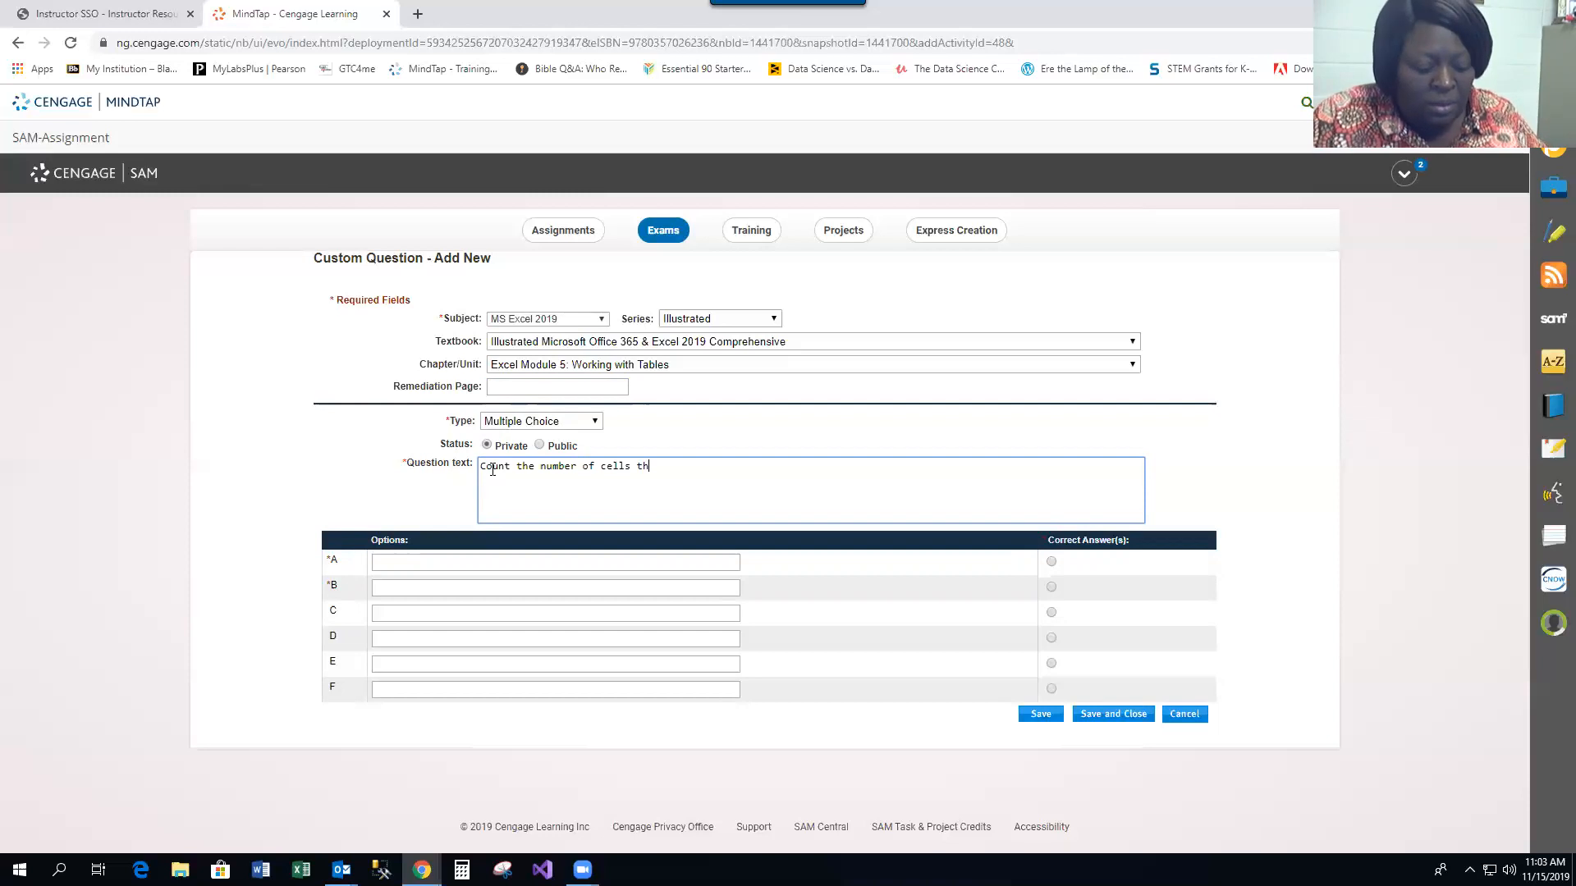
{"action": "type", "text": "at conta"}
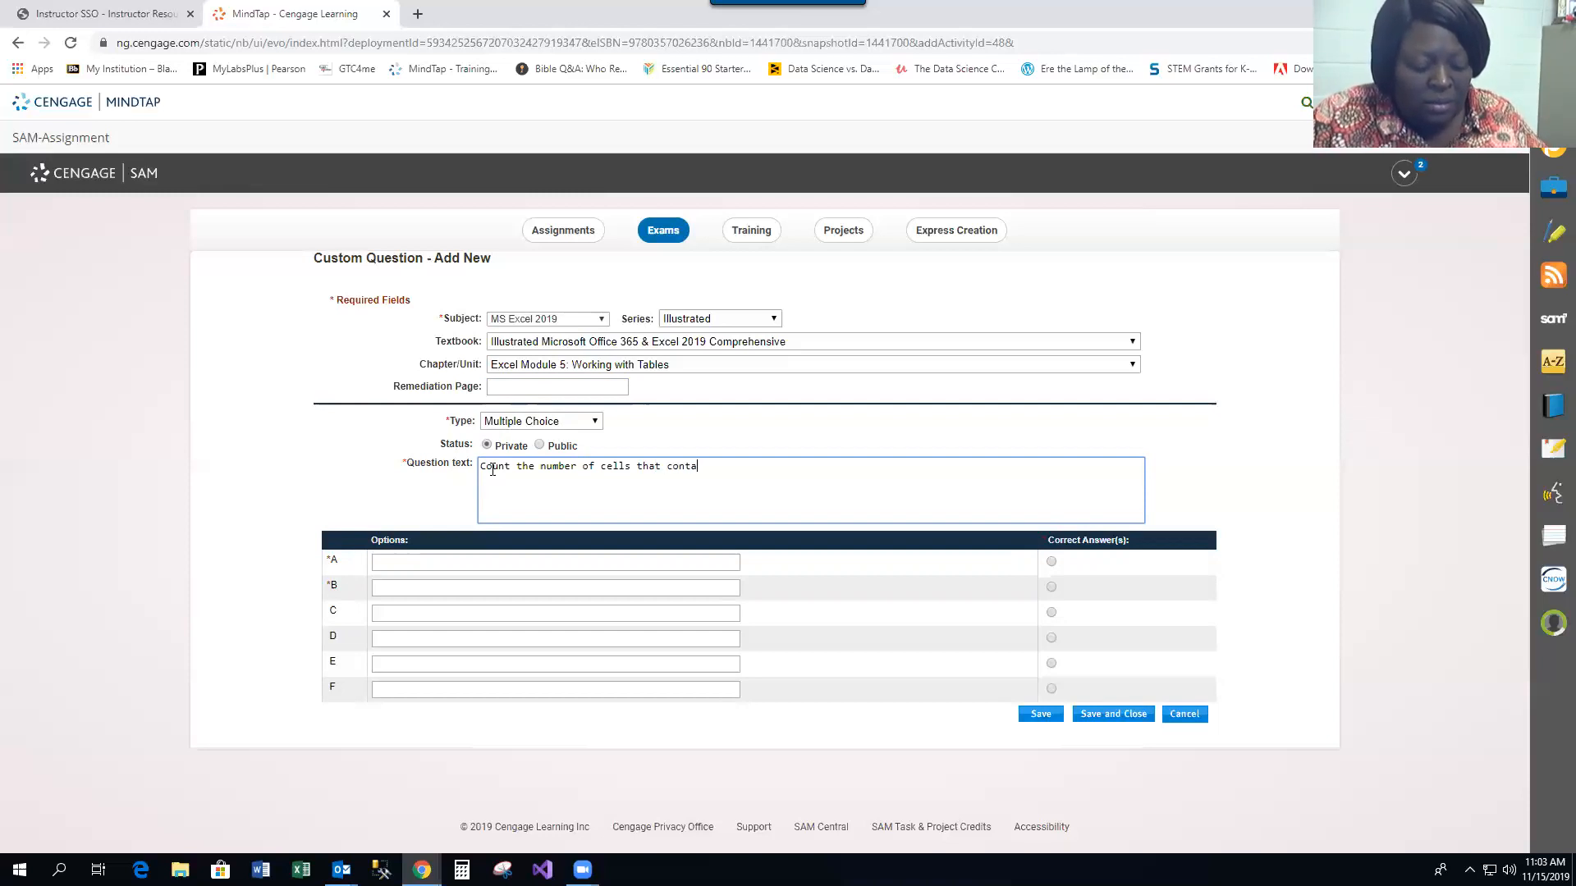
{"action": "type", "text": "in numbers"}
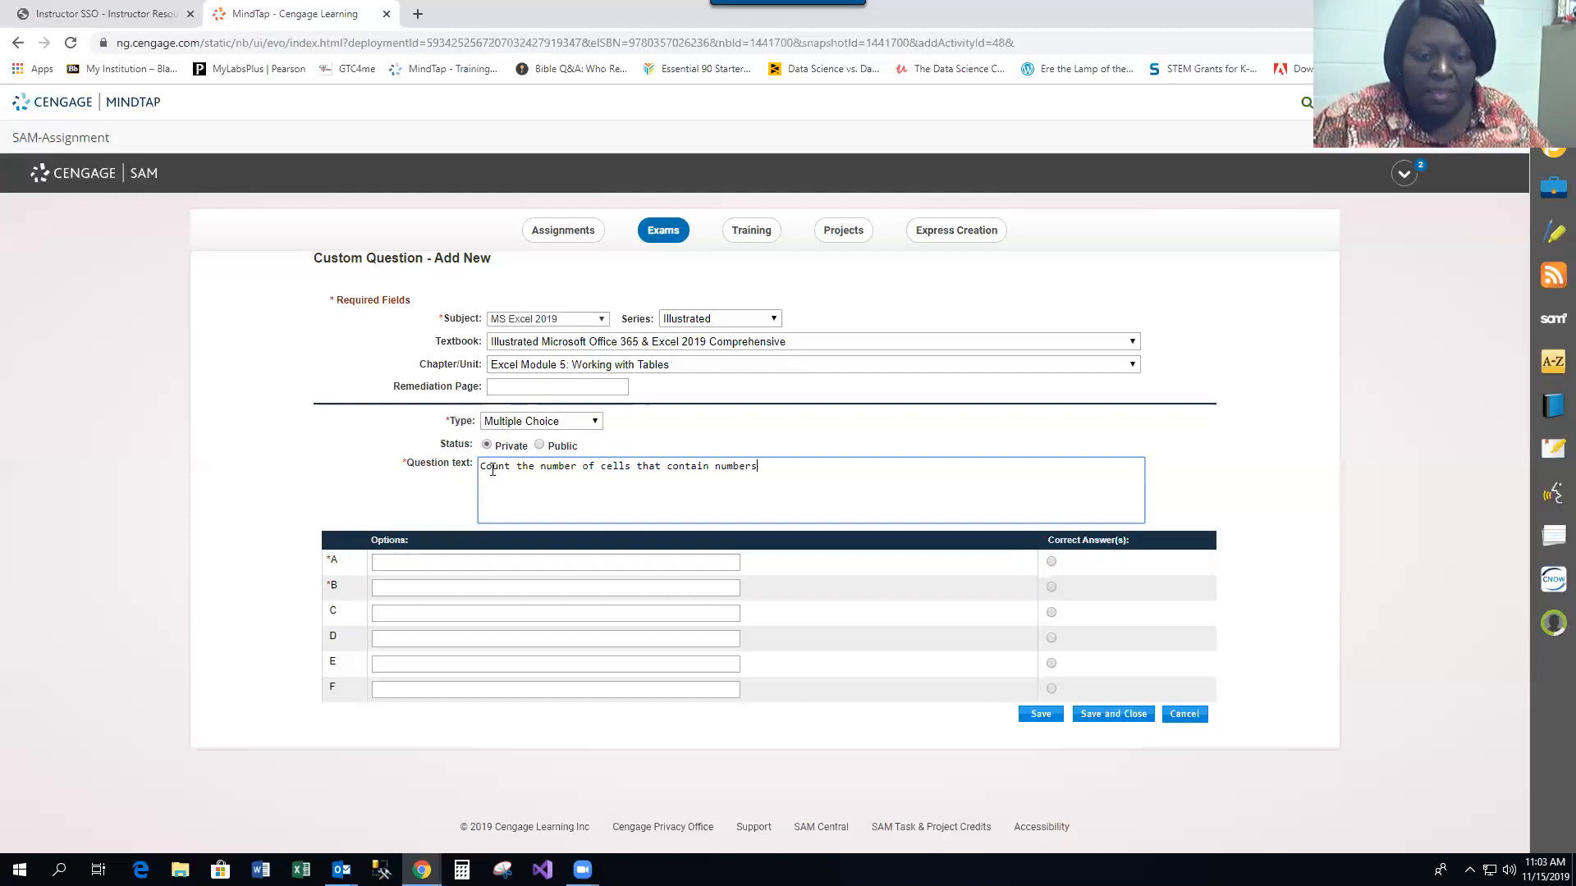
Enter DCOUNT as option A and DAVERAGE as option B
{"action": "left_click", "coordinate": [411, 563]}
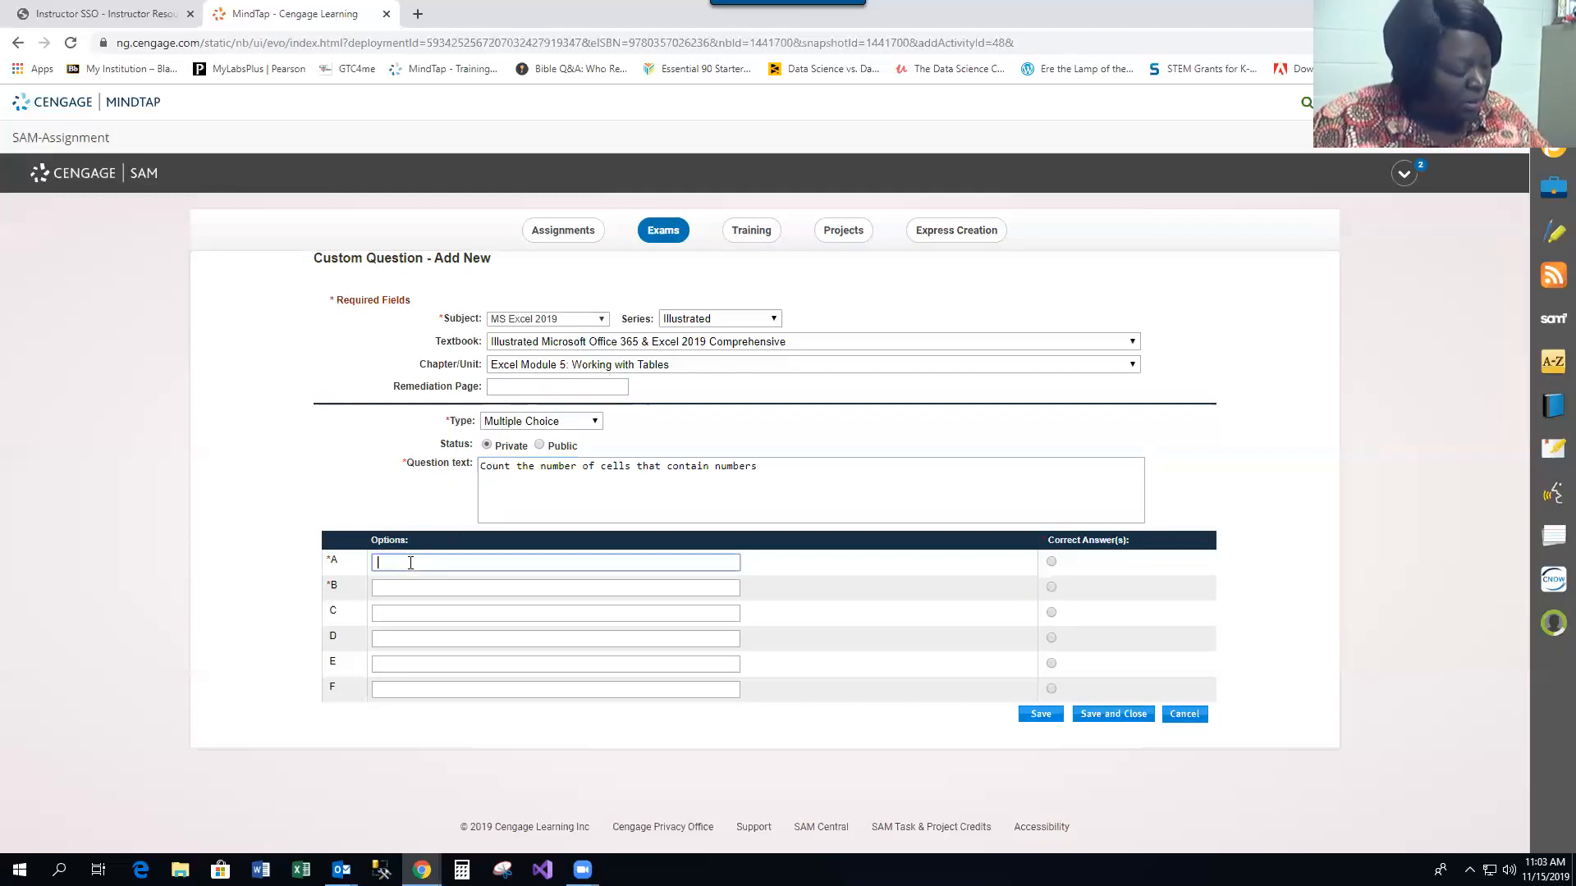
{"action": "type", "text": "DC"}
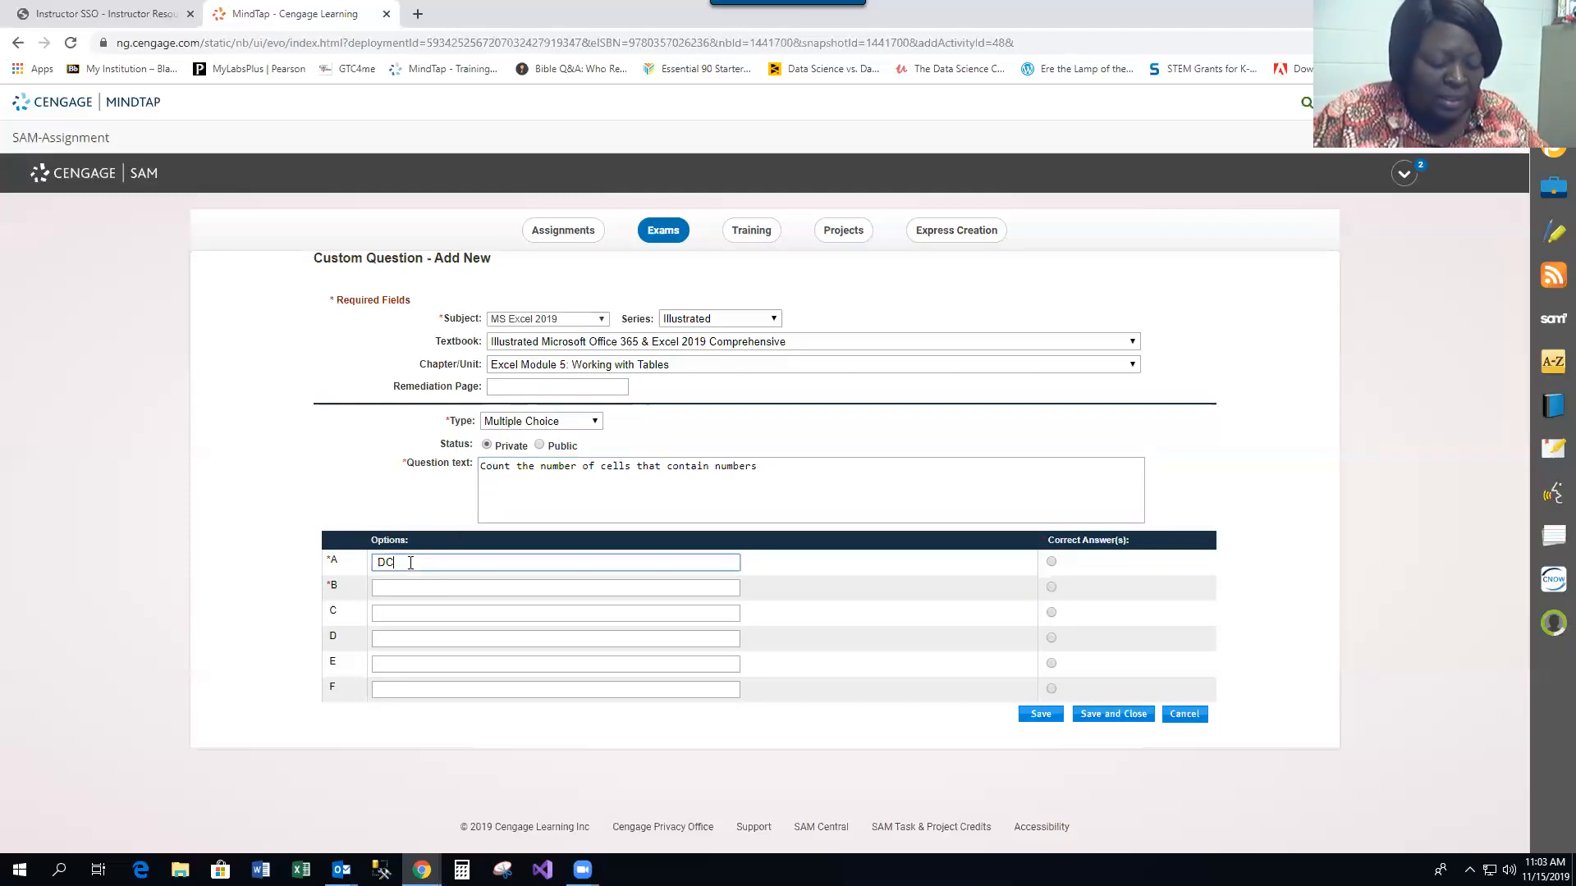
{"action": "type", "text": "OUNT"}
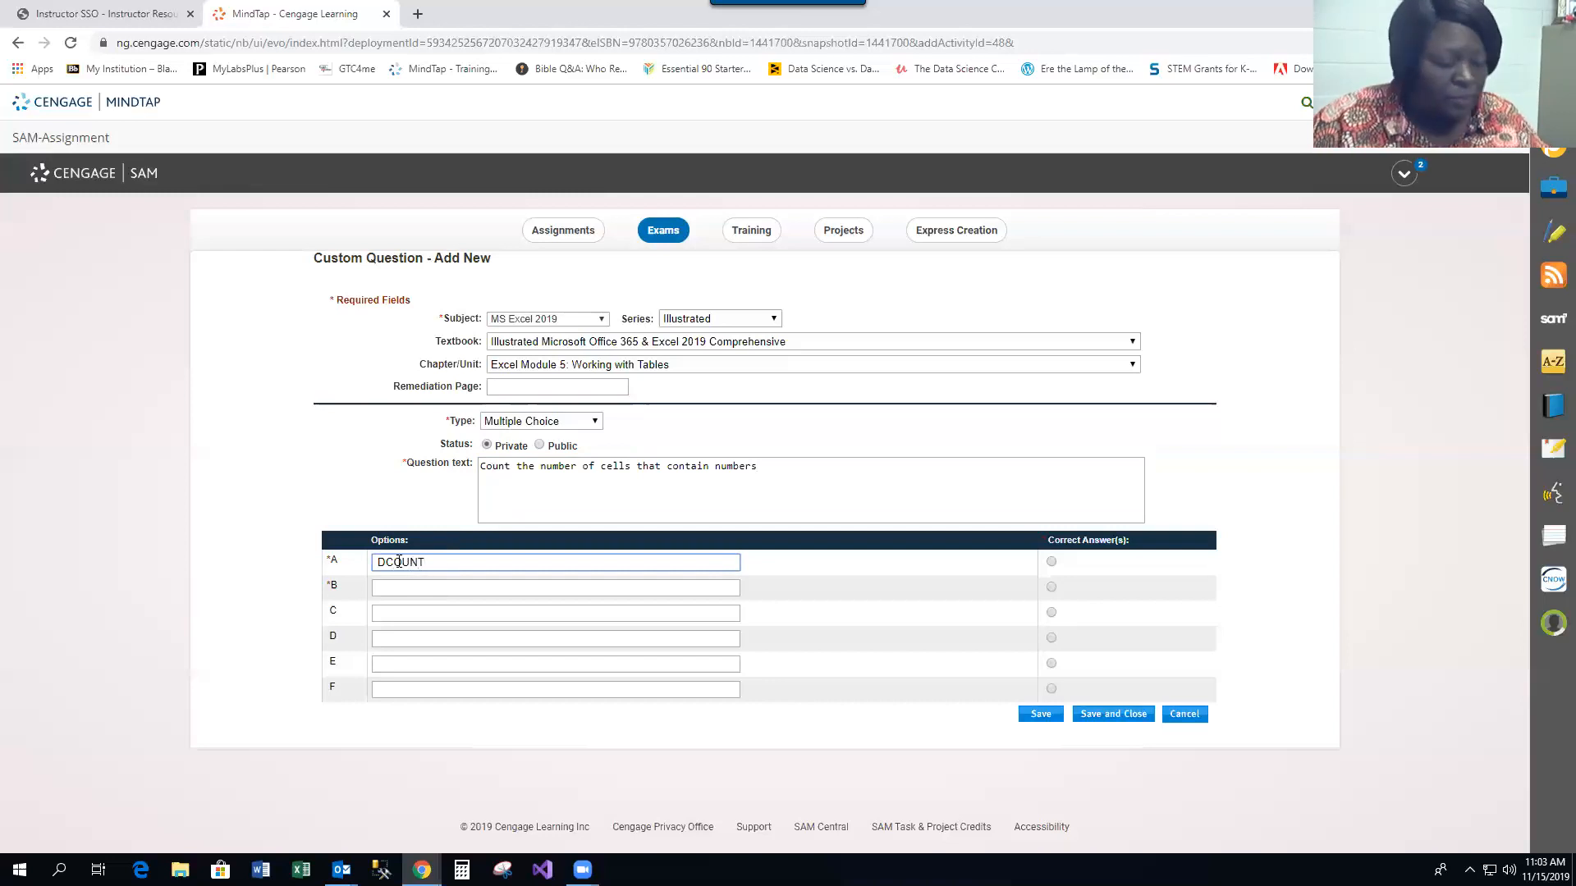
{"action": "left_click", "coordinate": [404, 587]}
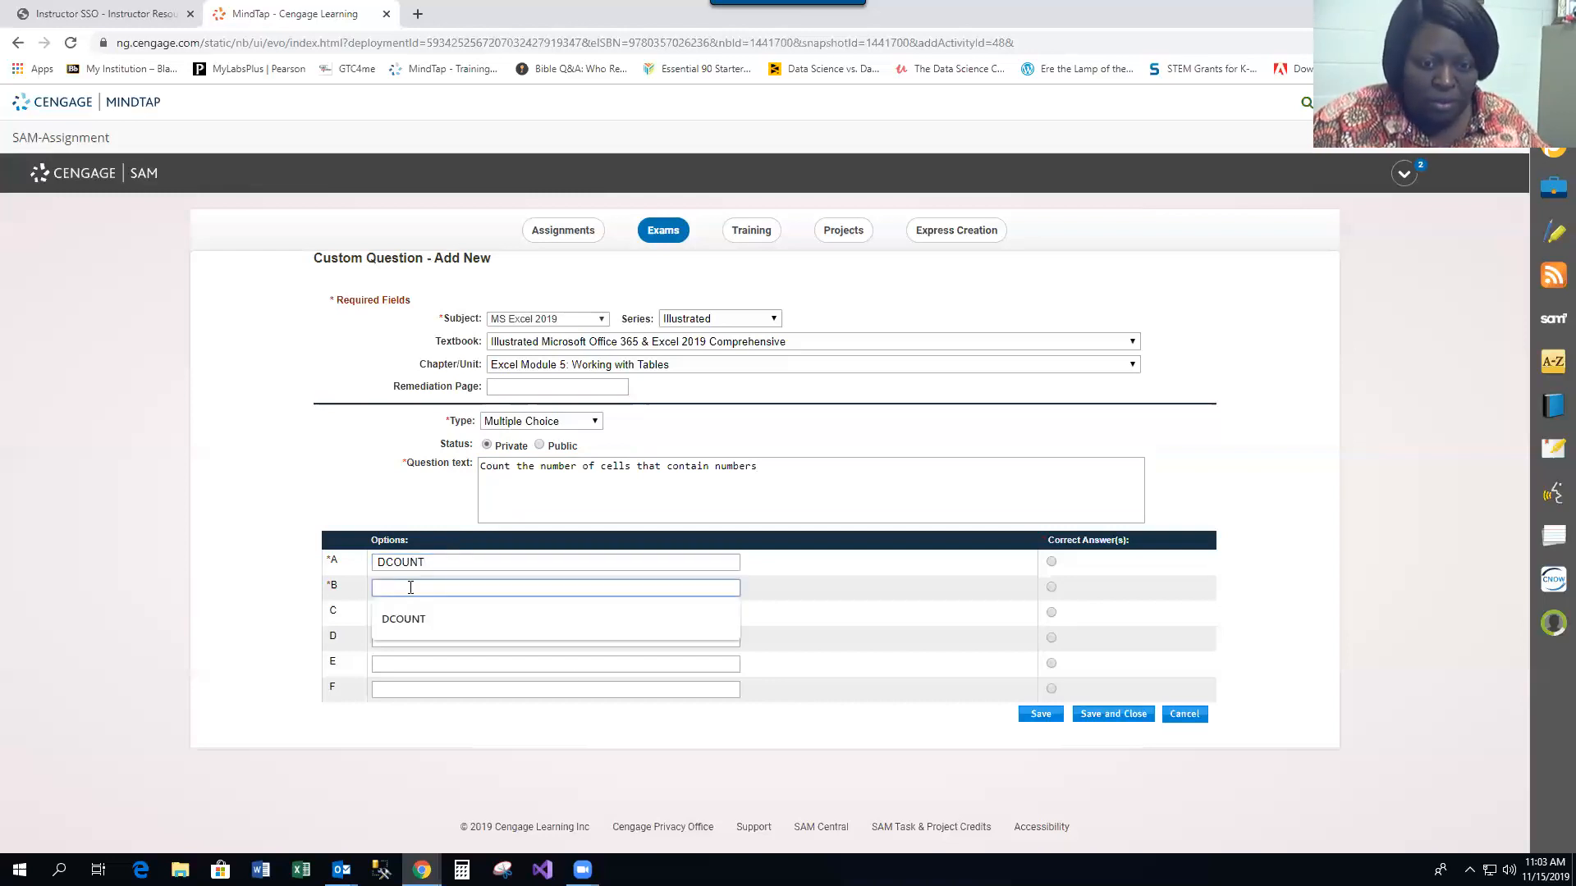
{"action": "left_click", "coordinate": [501, 736]}
{"action": "left_click", "coordinate": [398, 587]}
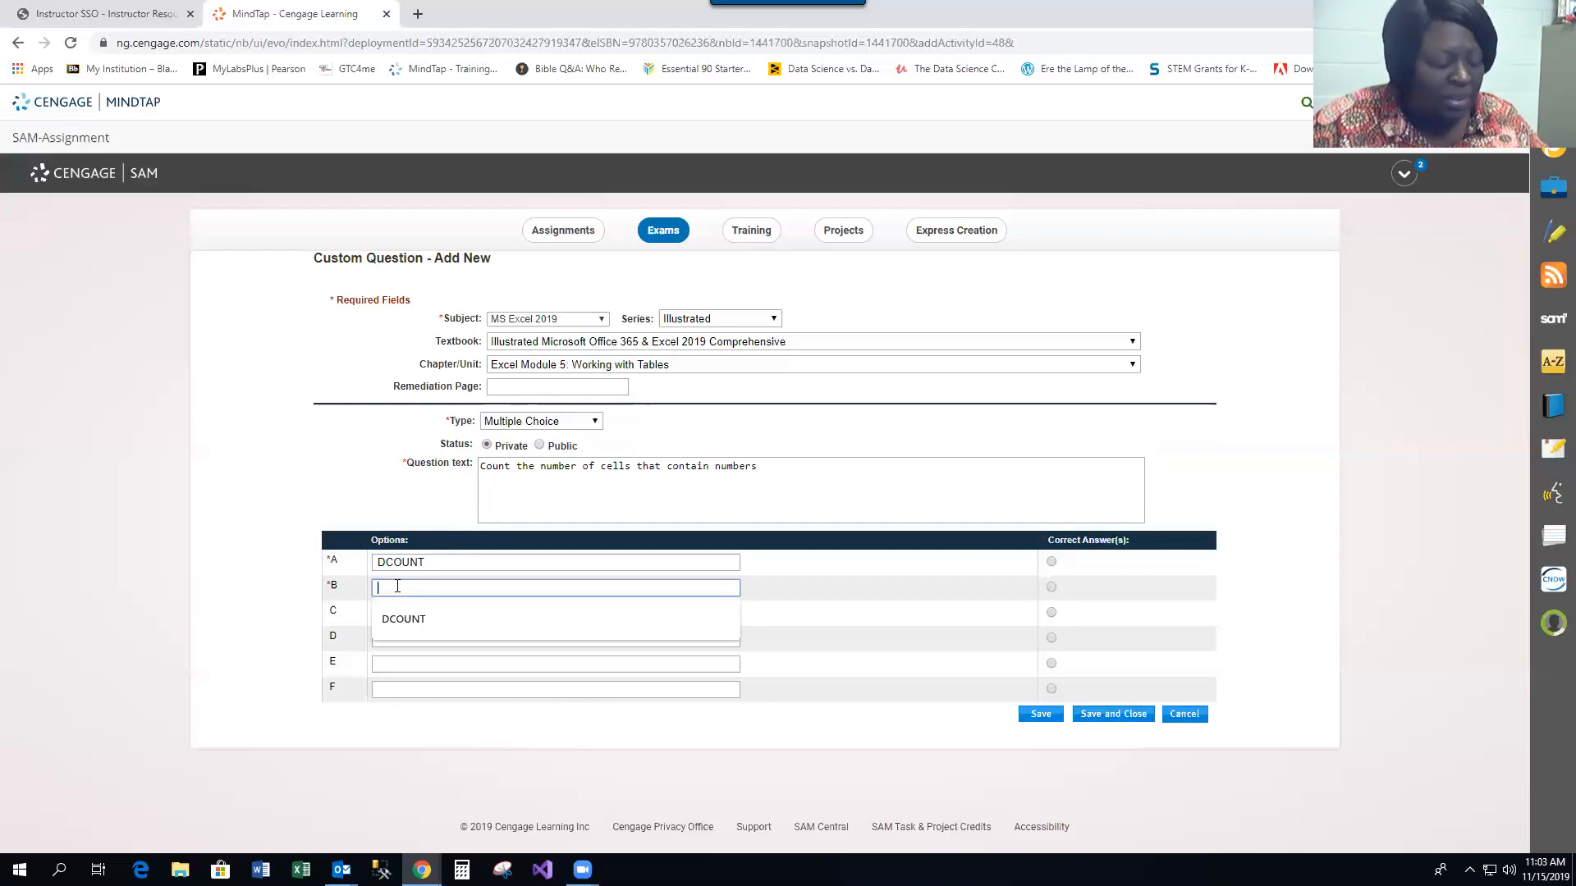
{"action": "type", "text": "DAVERAGE"}
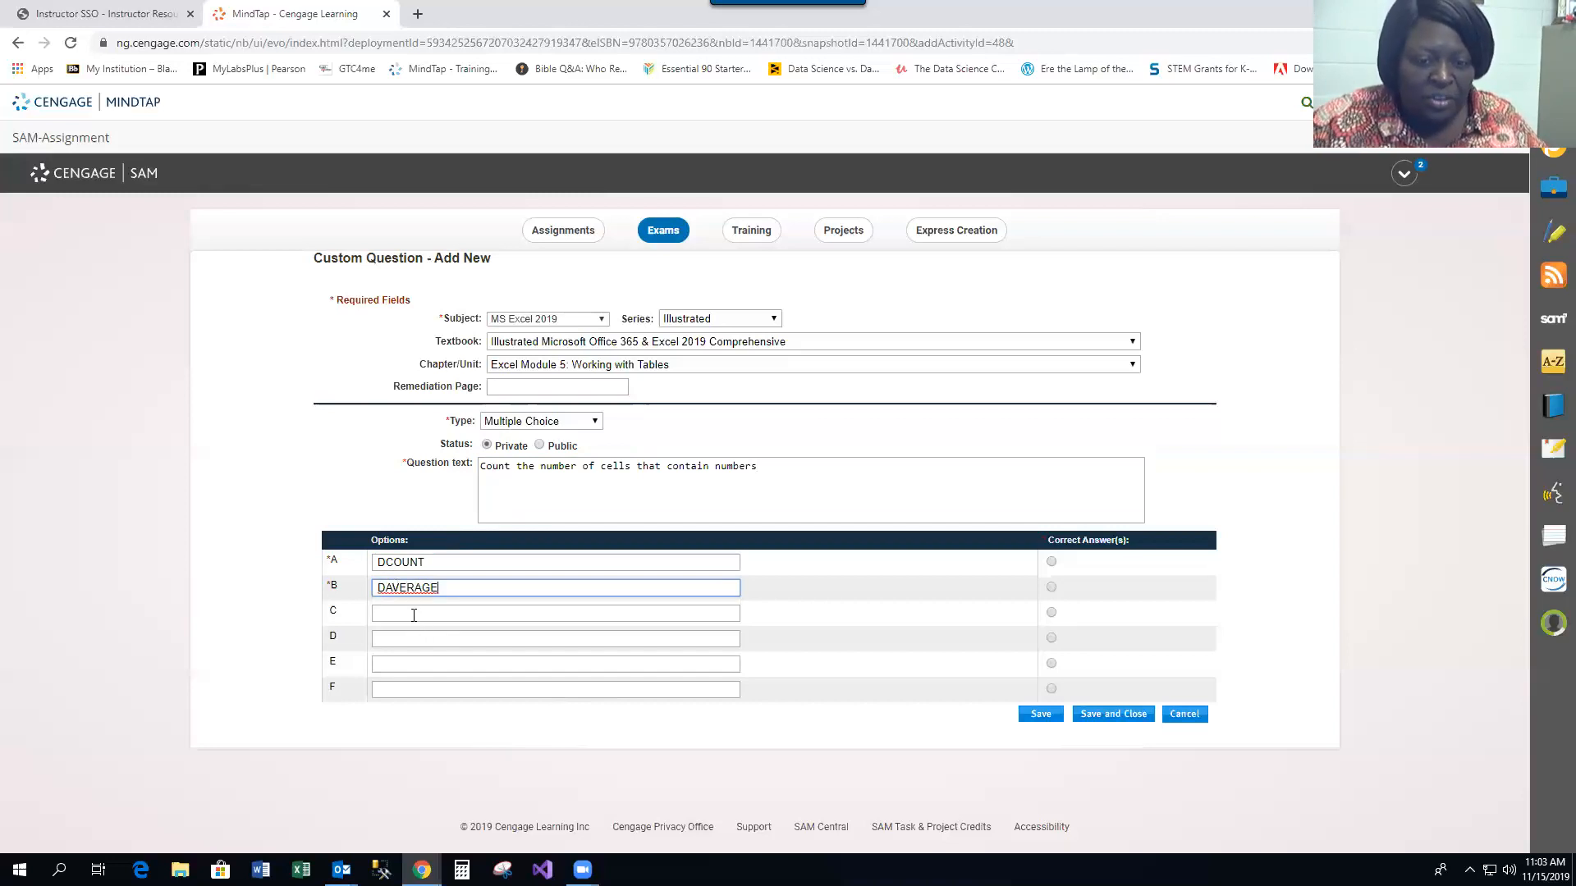
Enter COUNT as option C and COUNTA as option D
{"action": "left_click", "coordinate": [413, 614]}
{"action": "type", "text": "COUNT"}
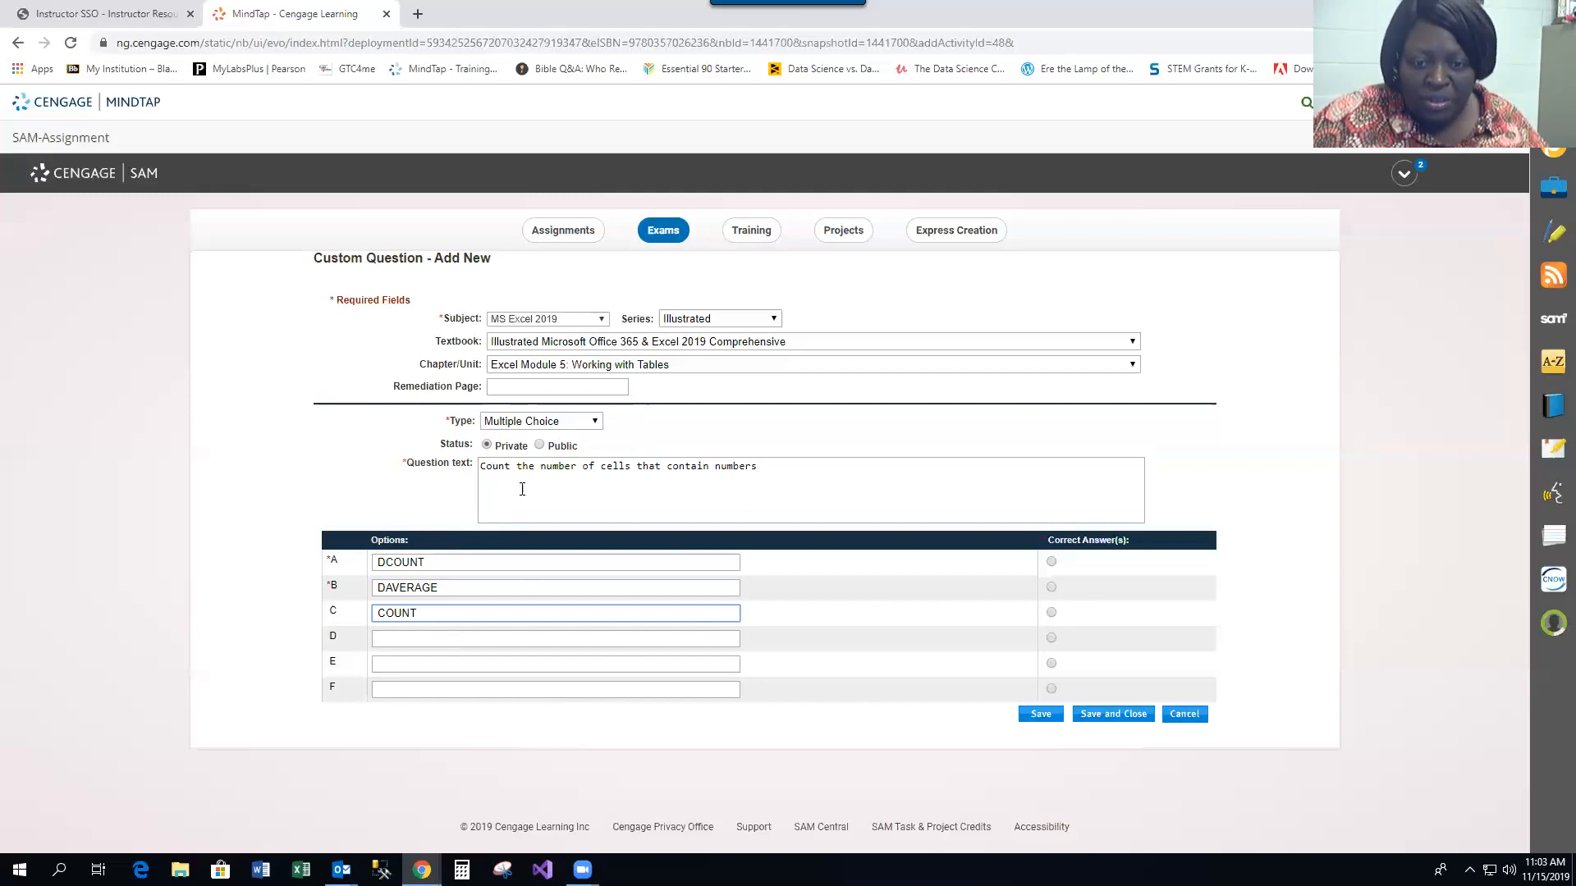
{"action": "left_click", "coordinate": [408, 639]}
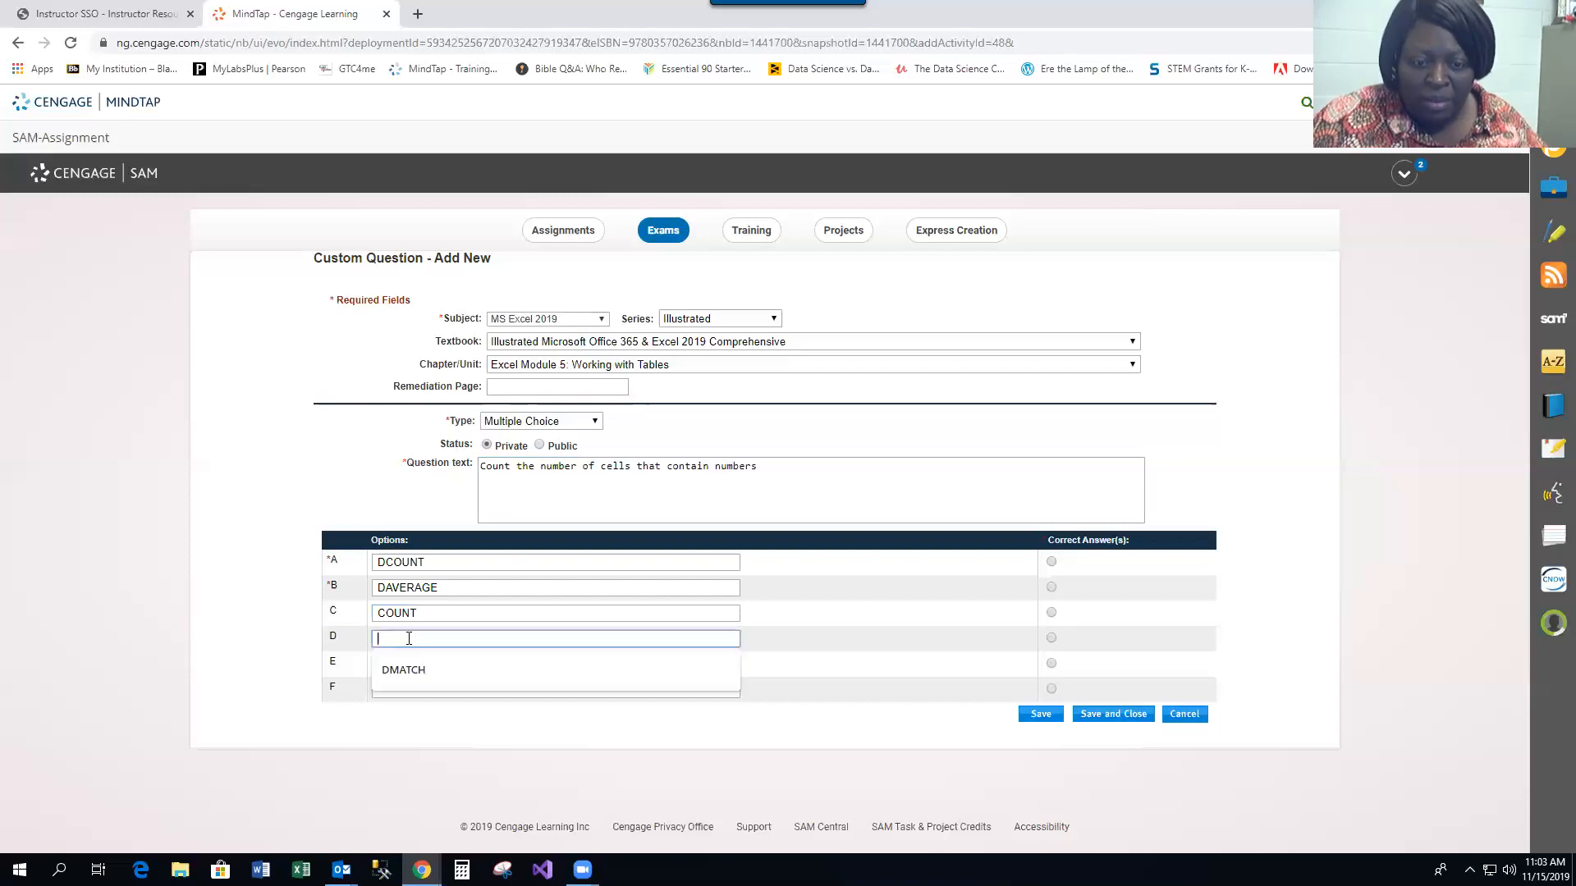
{"action": "type", "text": "COUN"}
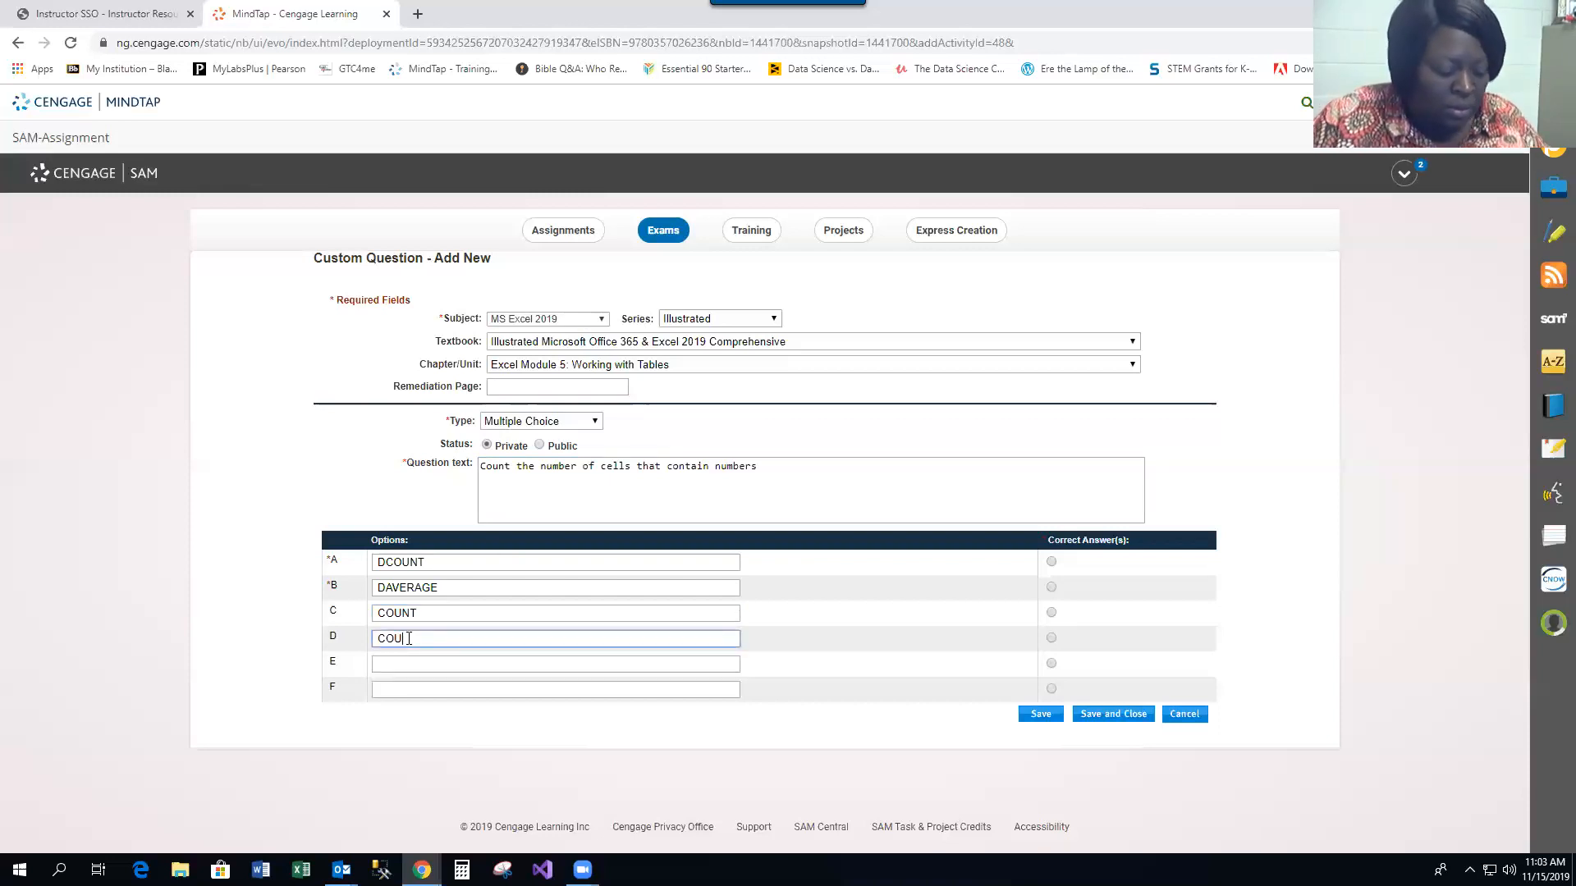
{"action": "type", "text": "TA"}
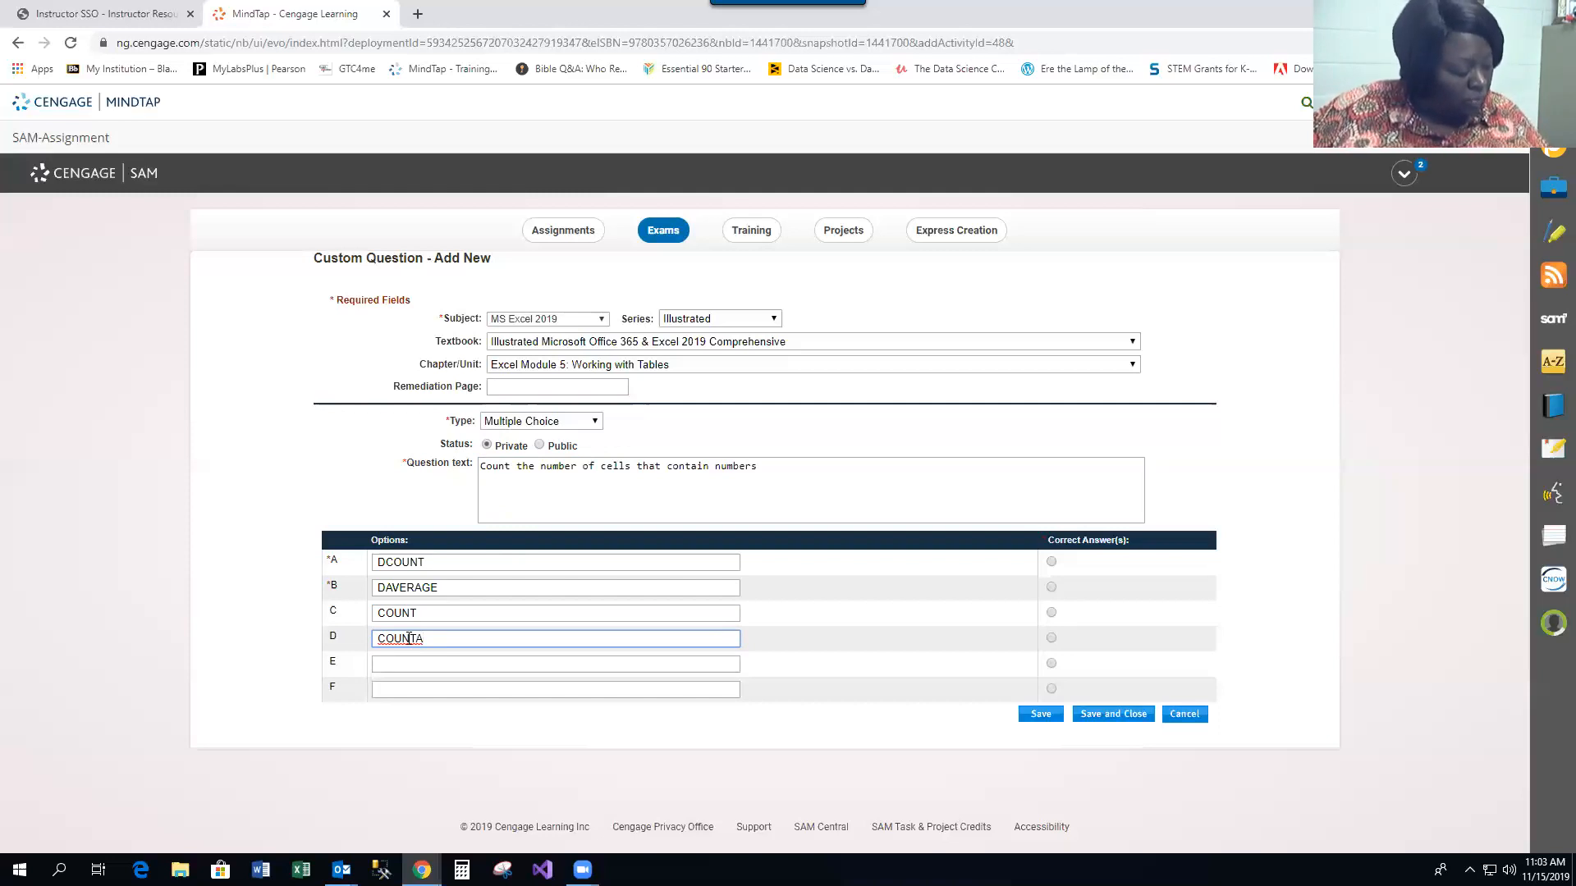
Mark COUNT as the correct answer, then save and close the question
{"action": "left_click", "coordinate": [437, 612]}
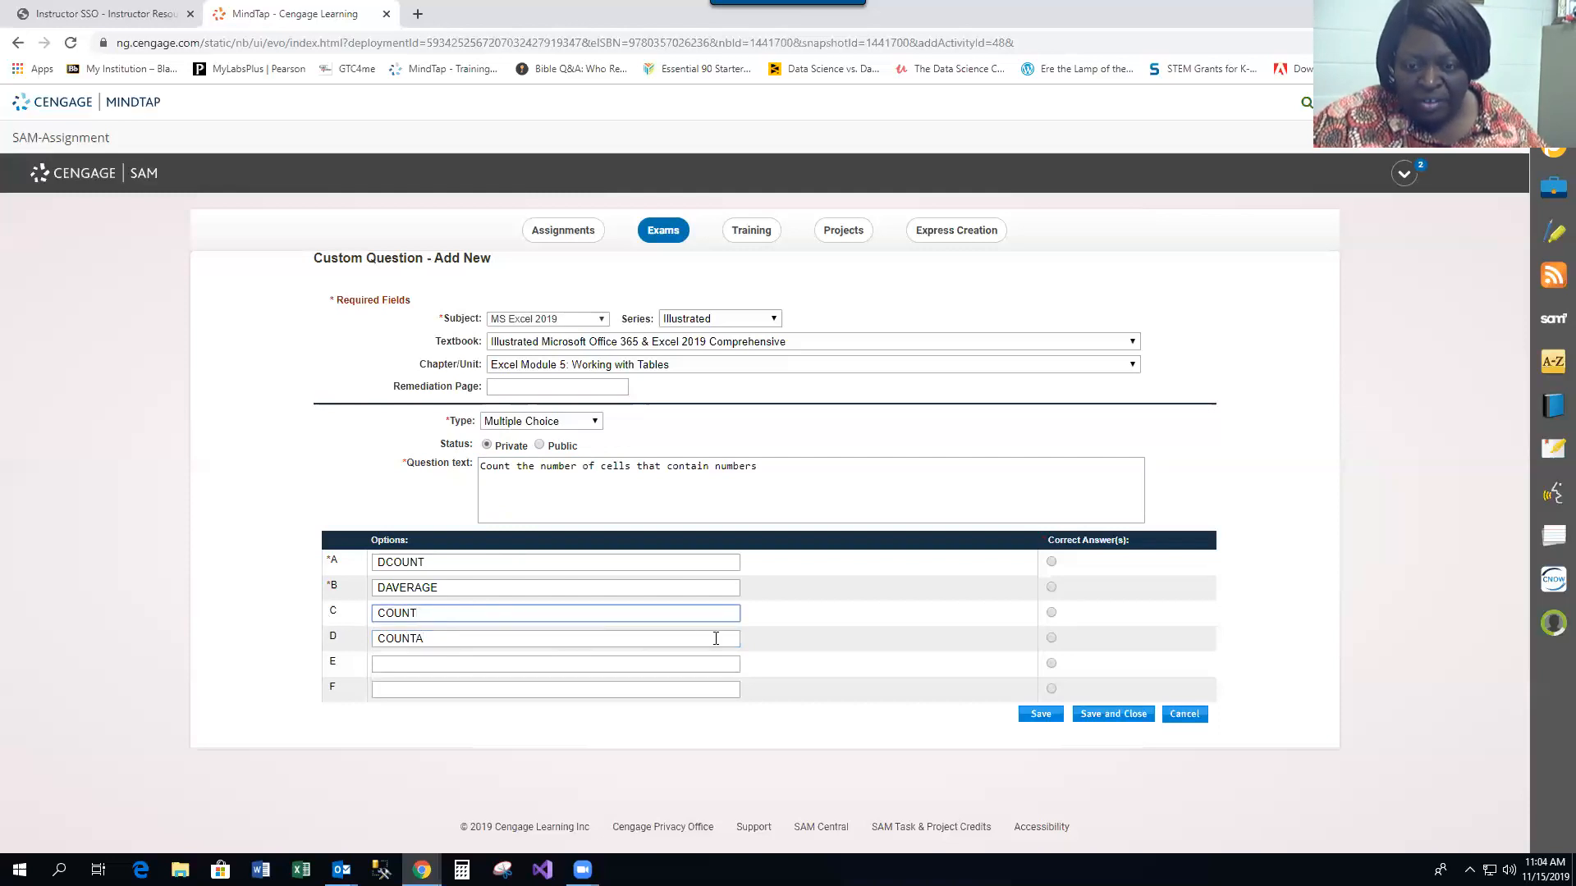
{"action": "left_click", "coordinate": [1052, 614]}
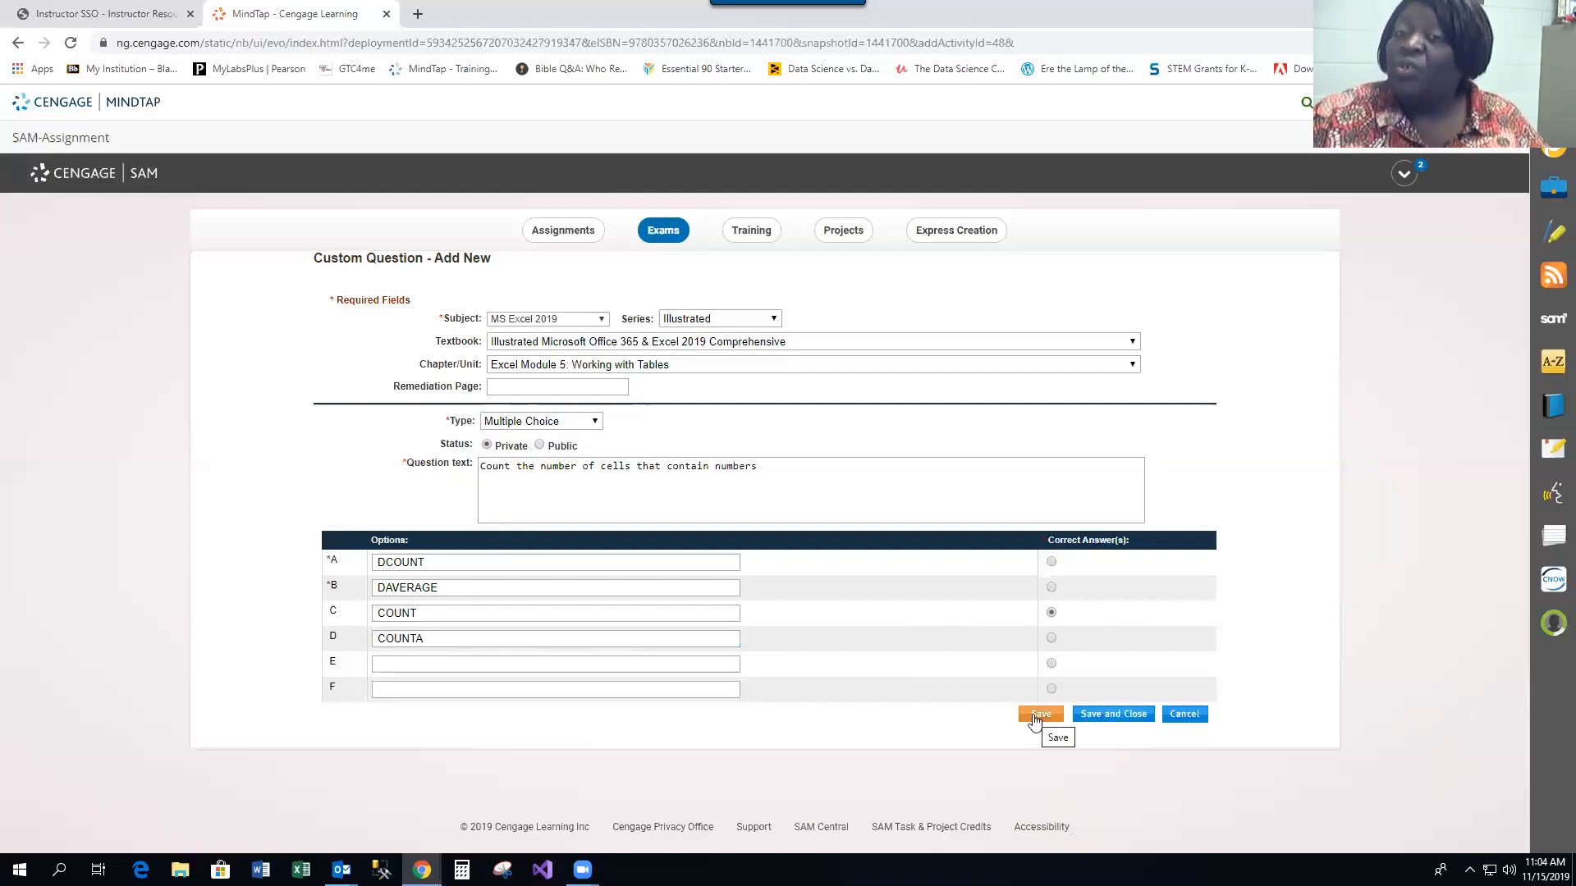
{"action": "left_click", "coordinate": [1117, 717]}
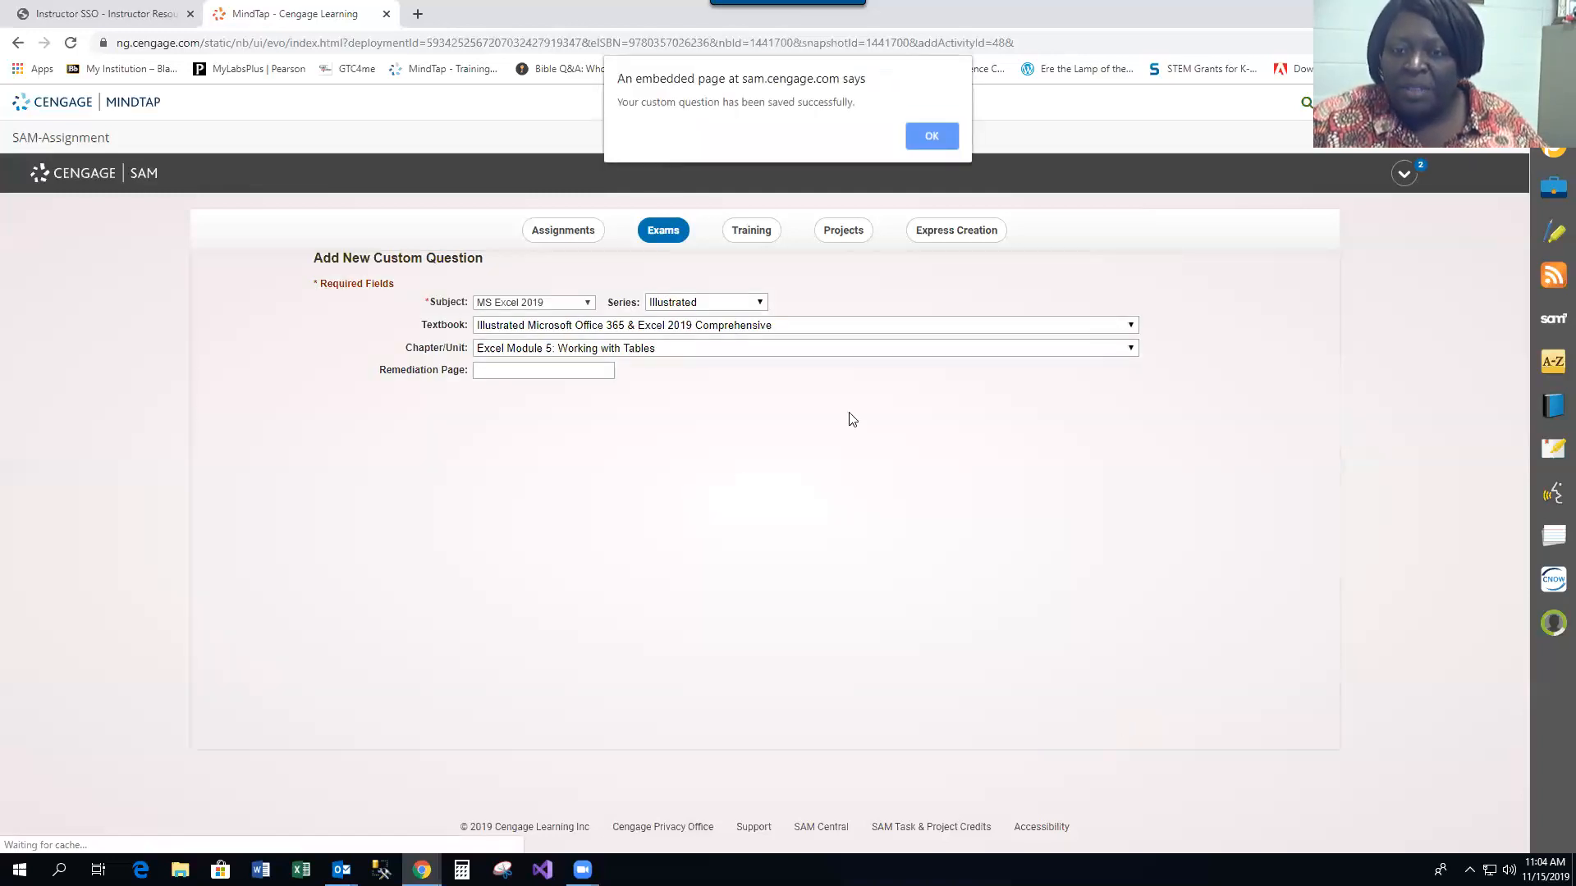
{"action": "left_click", "coordinate": [931, 138]}
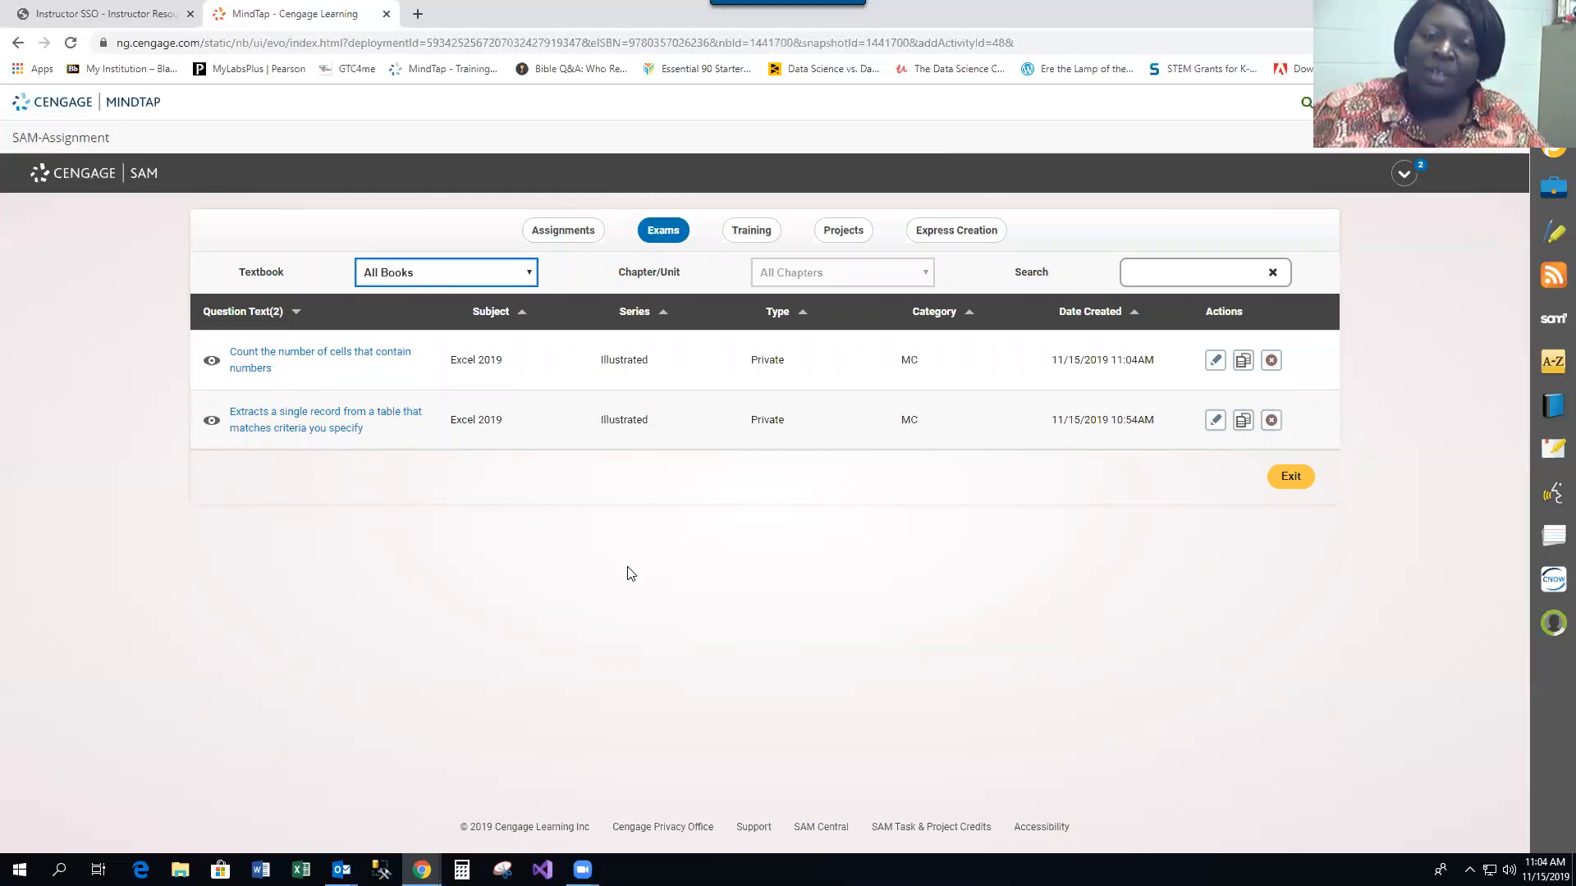
Open the wizard to create a new exam
{"action": "left_click", "coordinate": [669, 234]}
{"action": "left_click", "coordinate": [282, 272]}
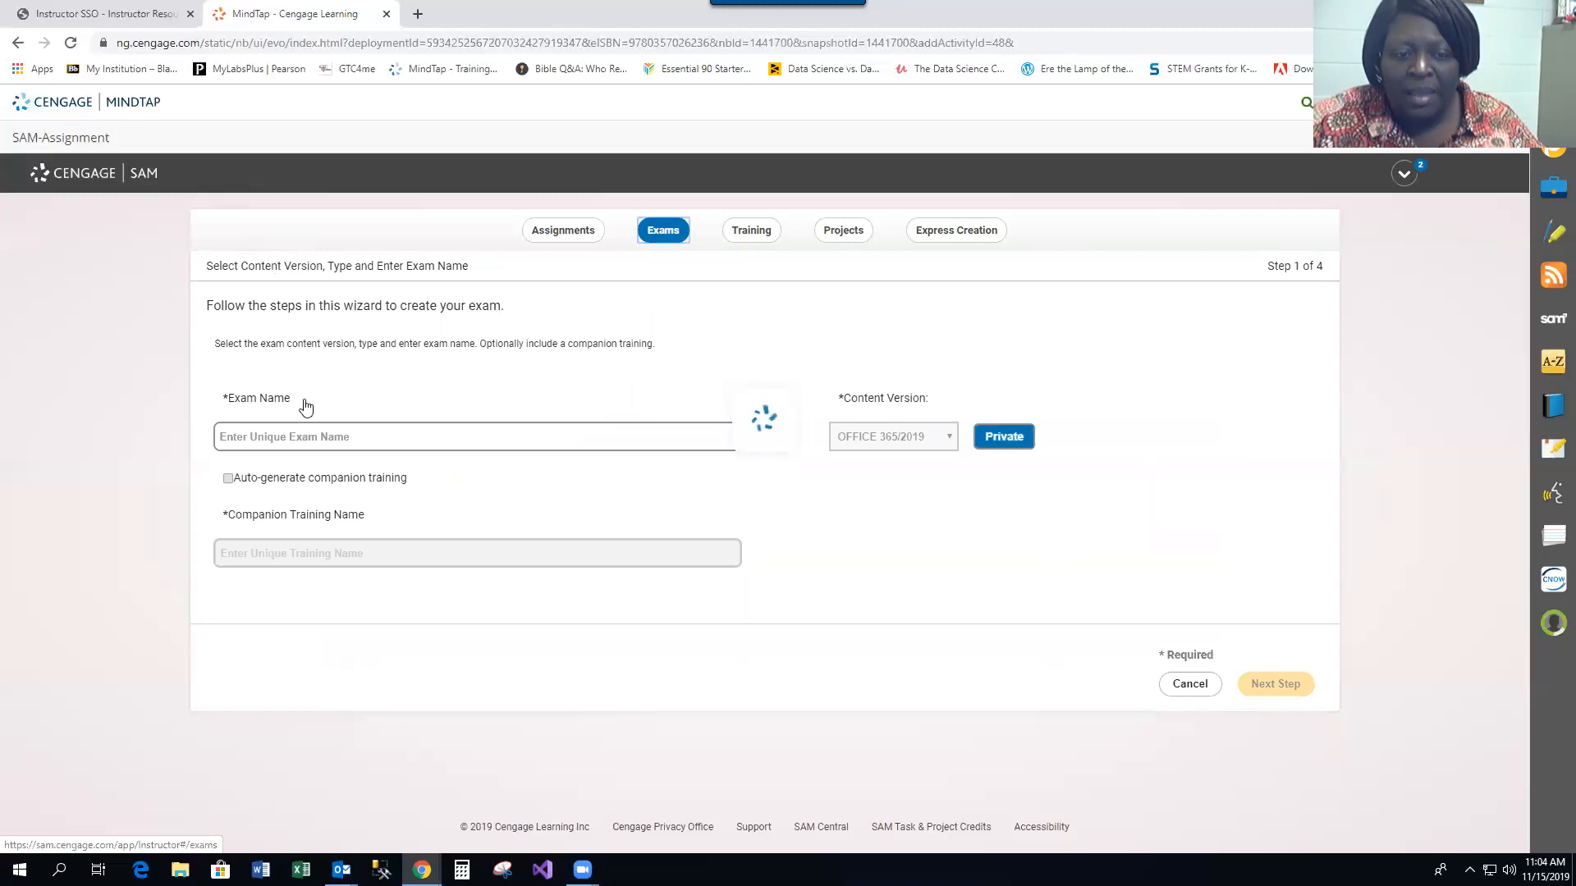
Name the exam Excel Unit Exam 2 (Module 8 - 10), enable auto-generated companion training, and continue
{"action": "left_click", "coordinate": [272, 437]}
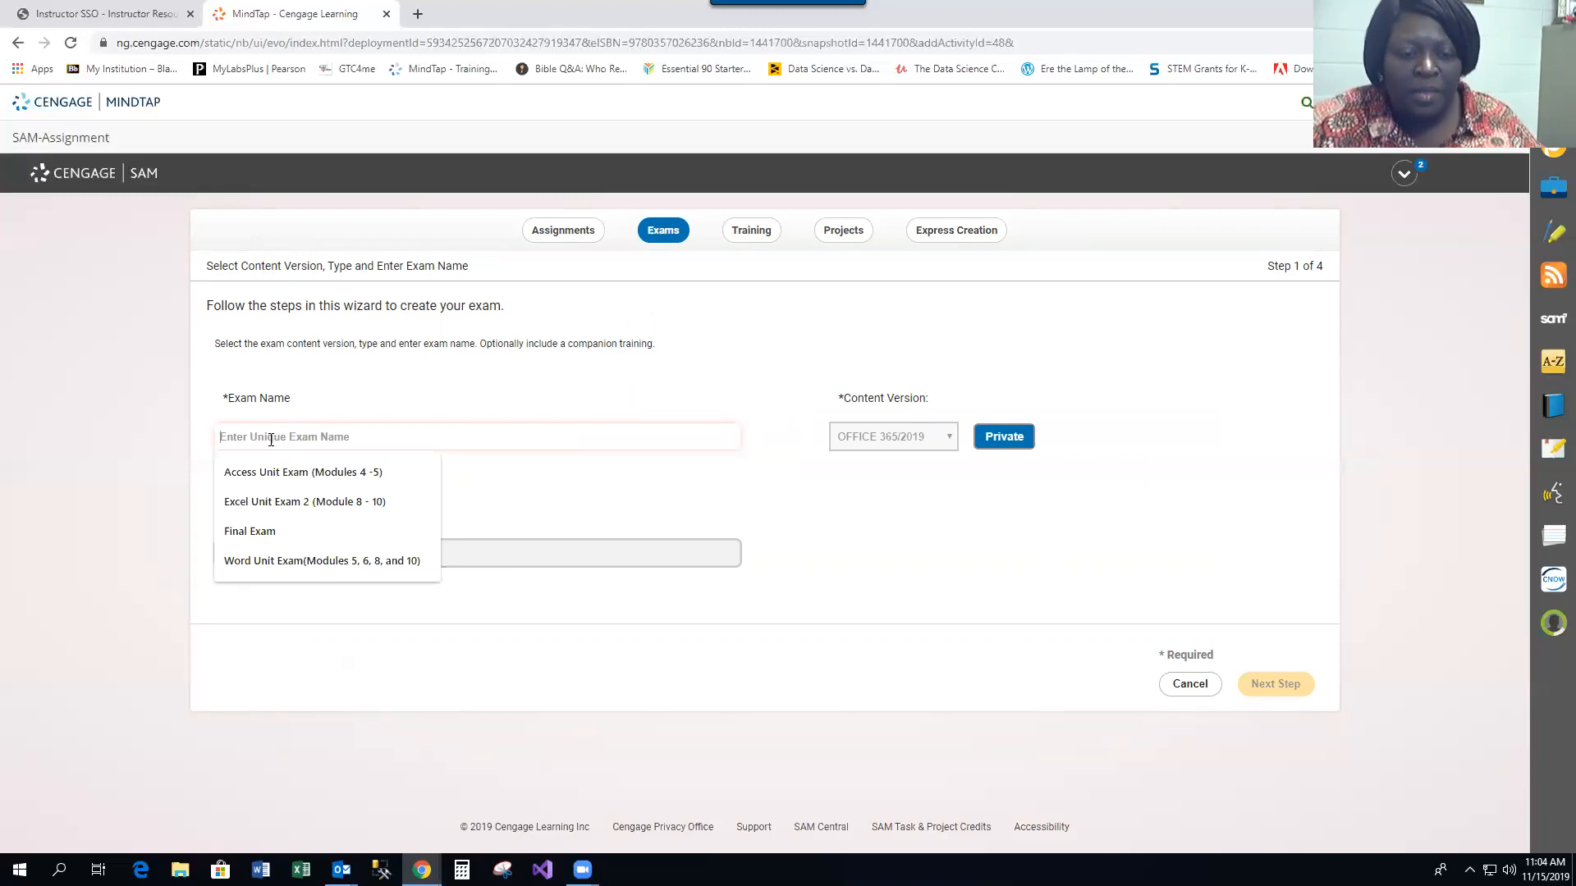
{"action": "left_click", "coordinate": [321, 502]}
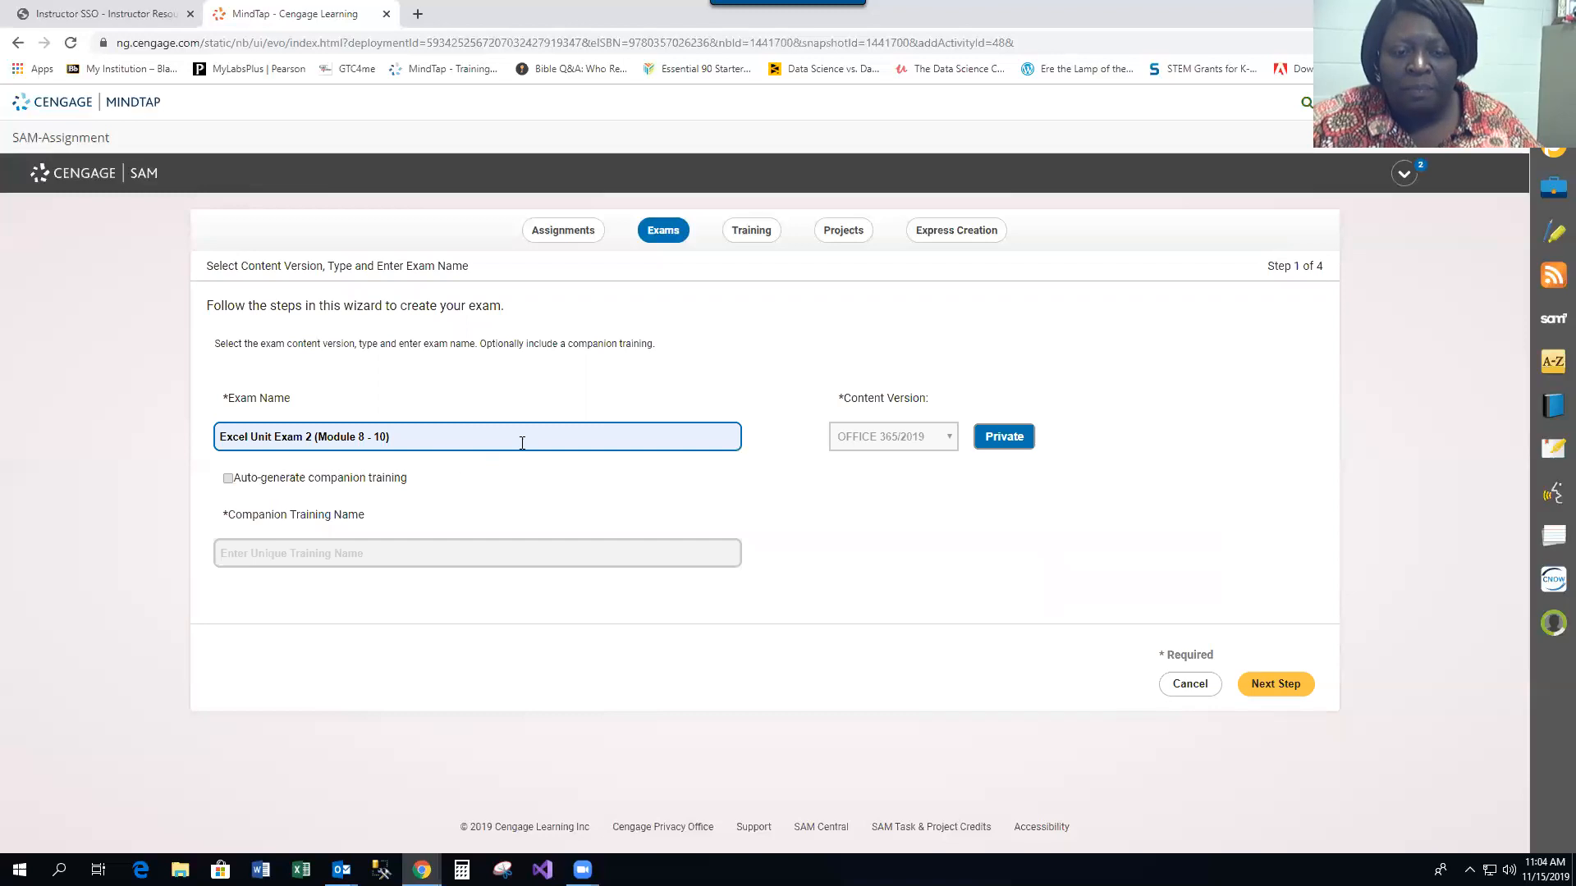
{"action": "left_click", "coordinate": [229, 480]}
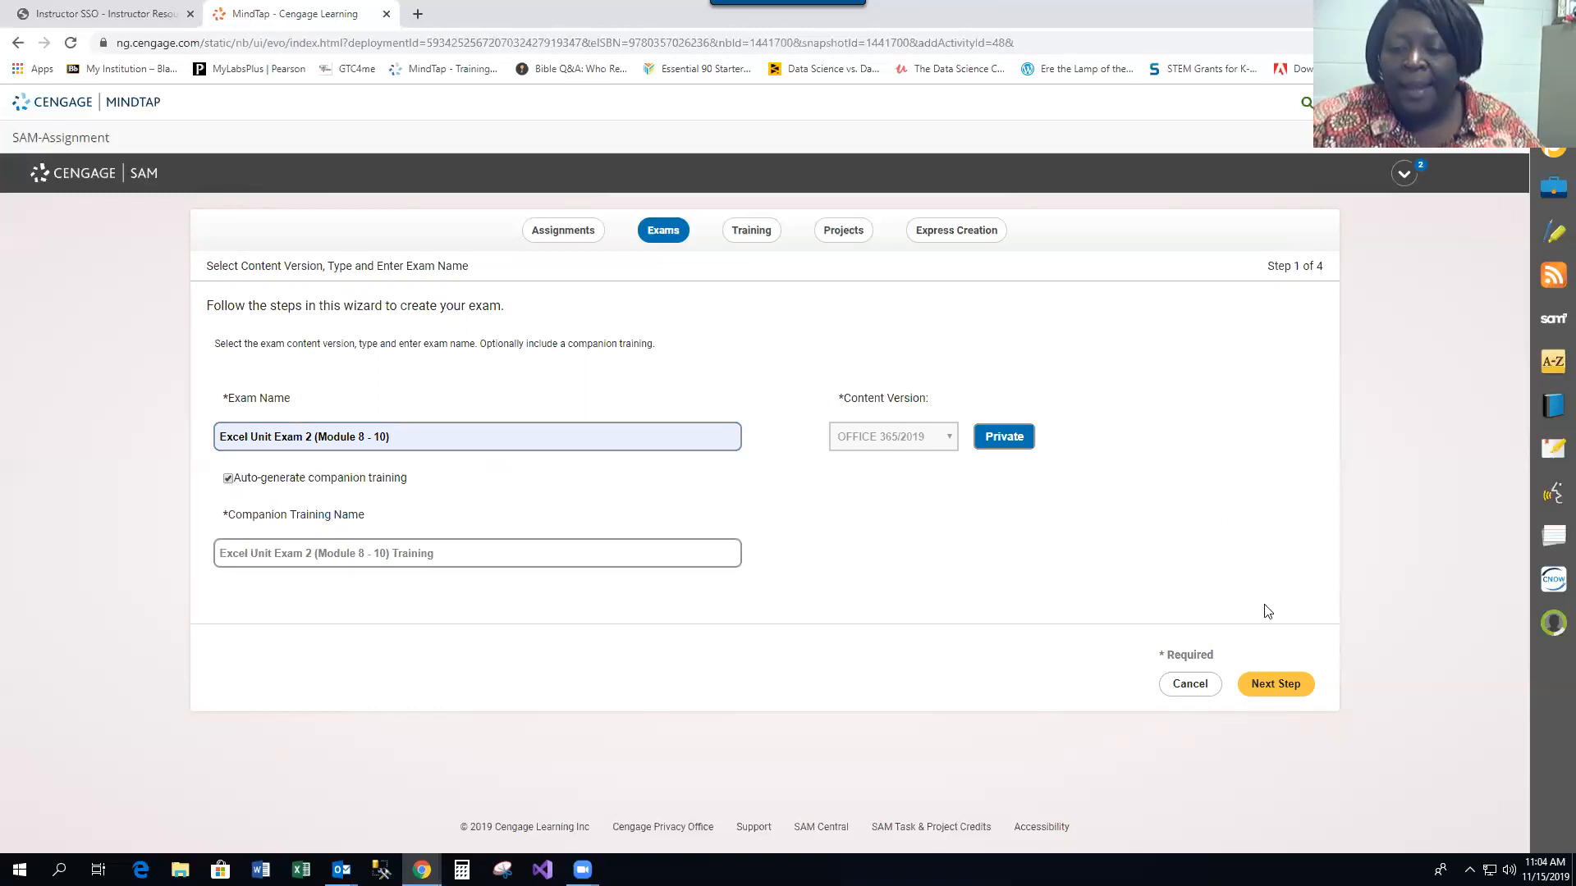
{"action": "left_click", "coordinate": [1291, 687]}
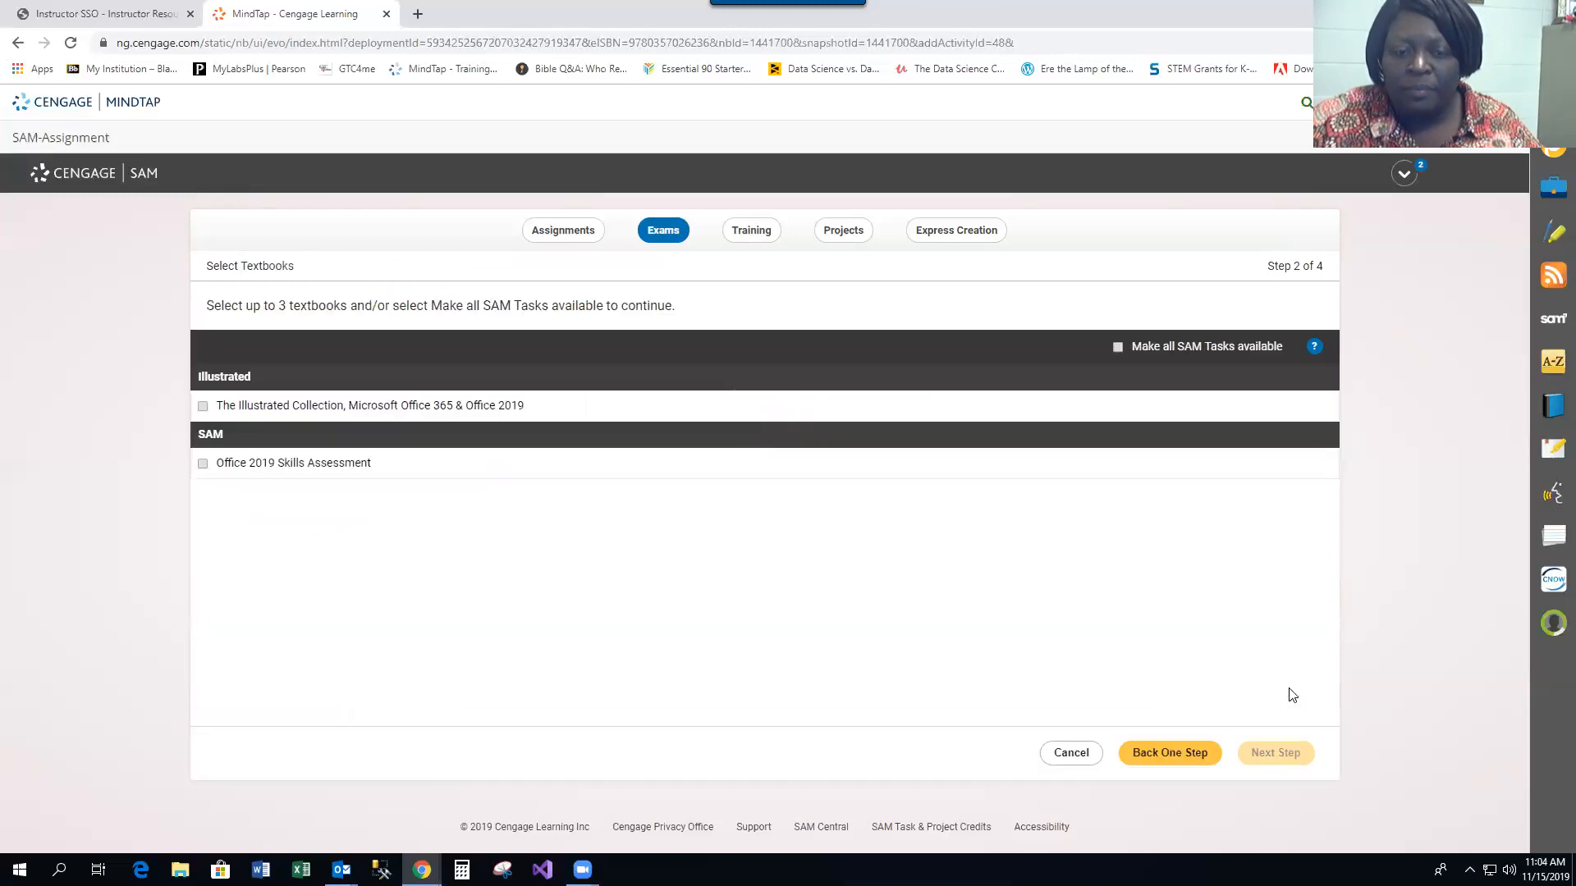
Choose The Illustrated Collection textbook, then select chapters 47, 48 and 50 and continue
{"action": "left_click", "coordinate": [203, 405]}
{"action": "left_click", "coordinate": [1289, 754]}
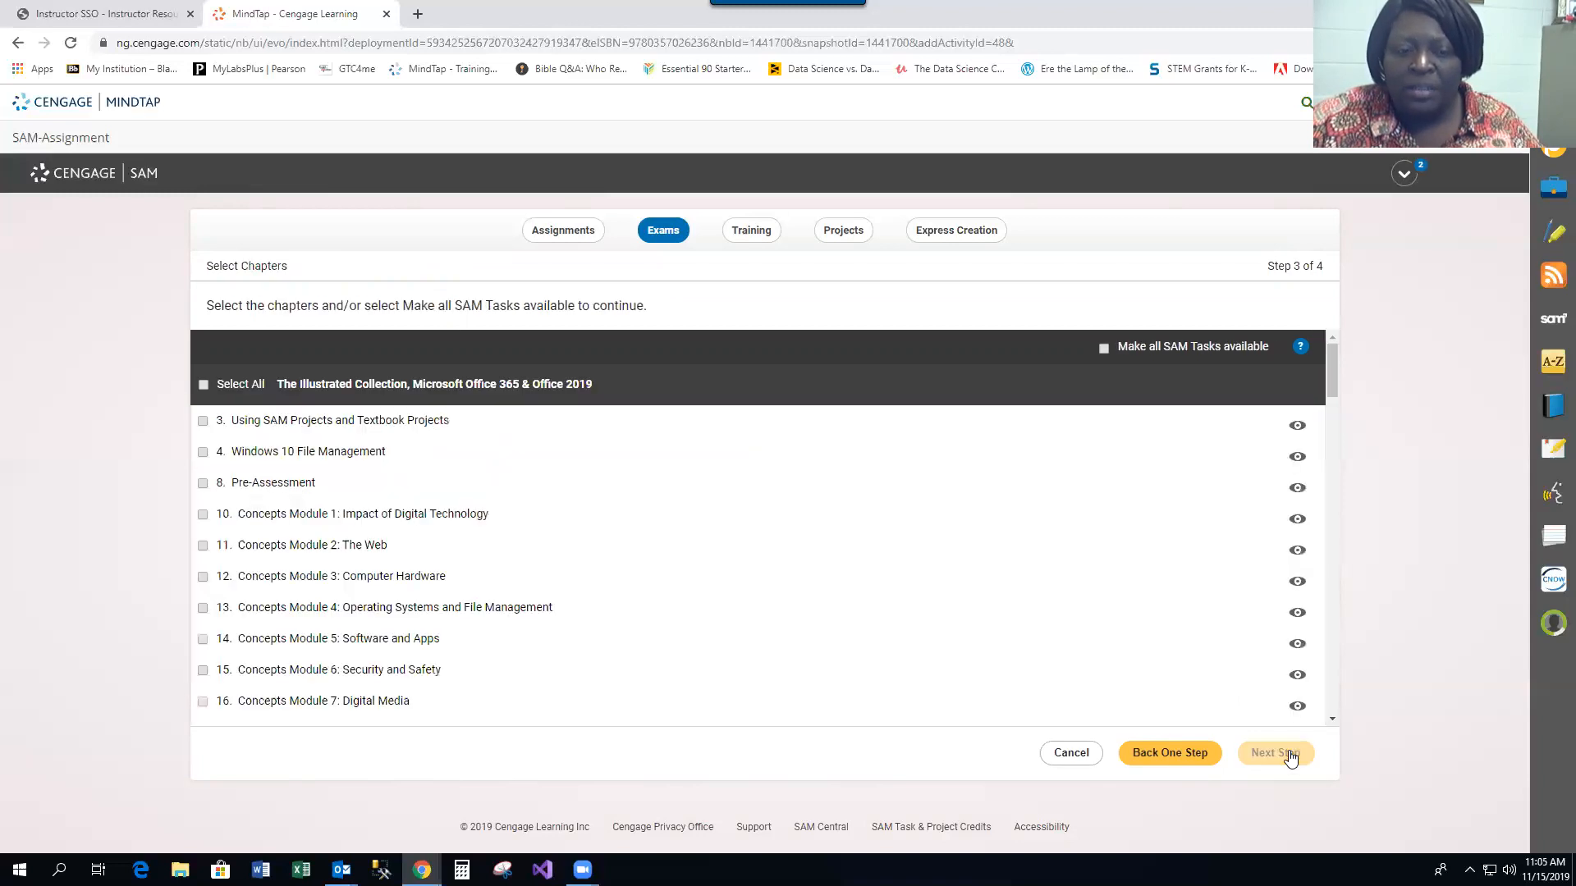
{"action": "left_click_drag", "start_coordinate": [1336, 377], "coordinate": [1334, 556]}
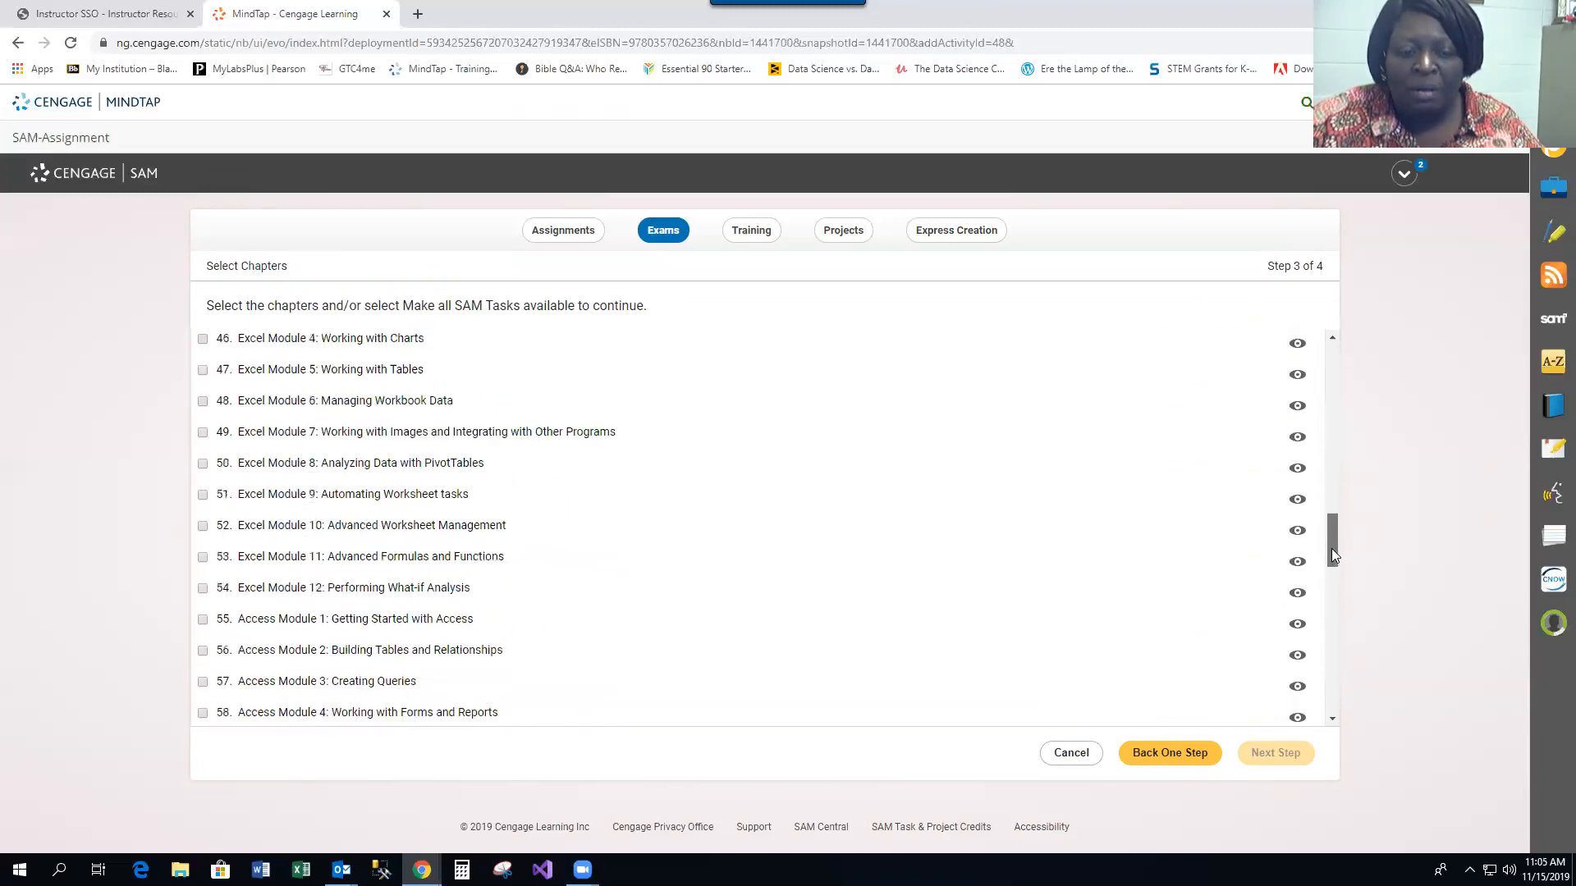
{"action": "left_click", "coordinate": [204, 372]}
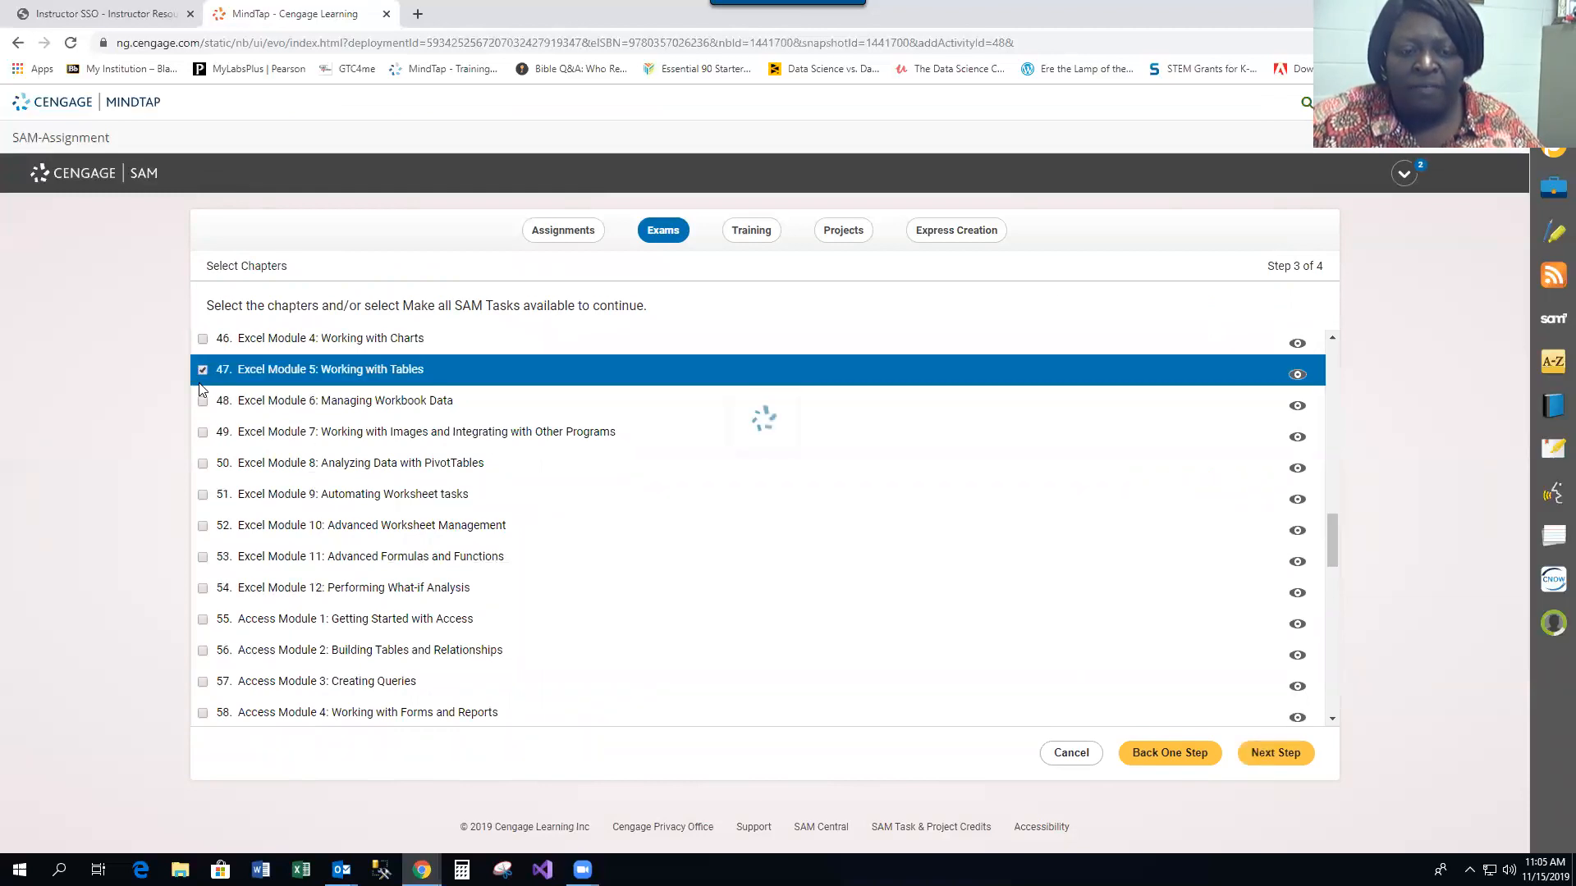
{"action": "left_click", "coordinate": [202, 402]}
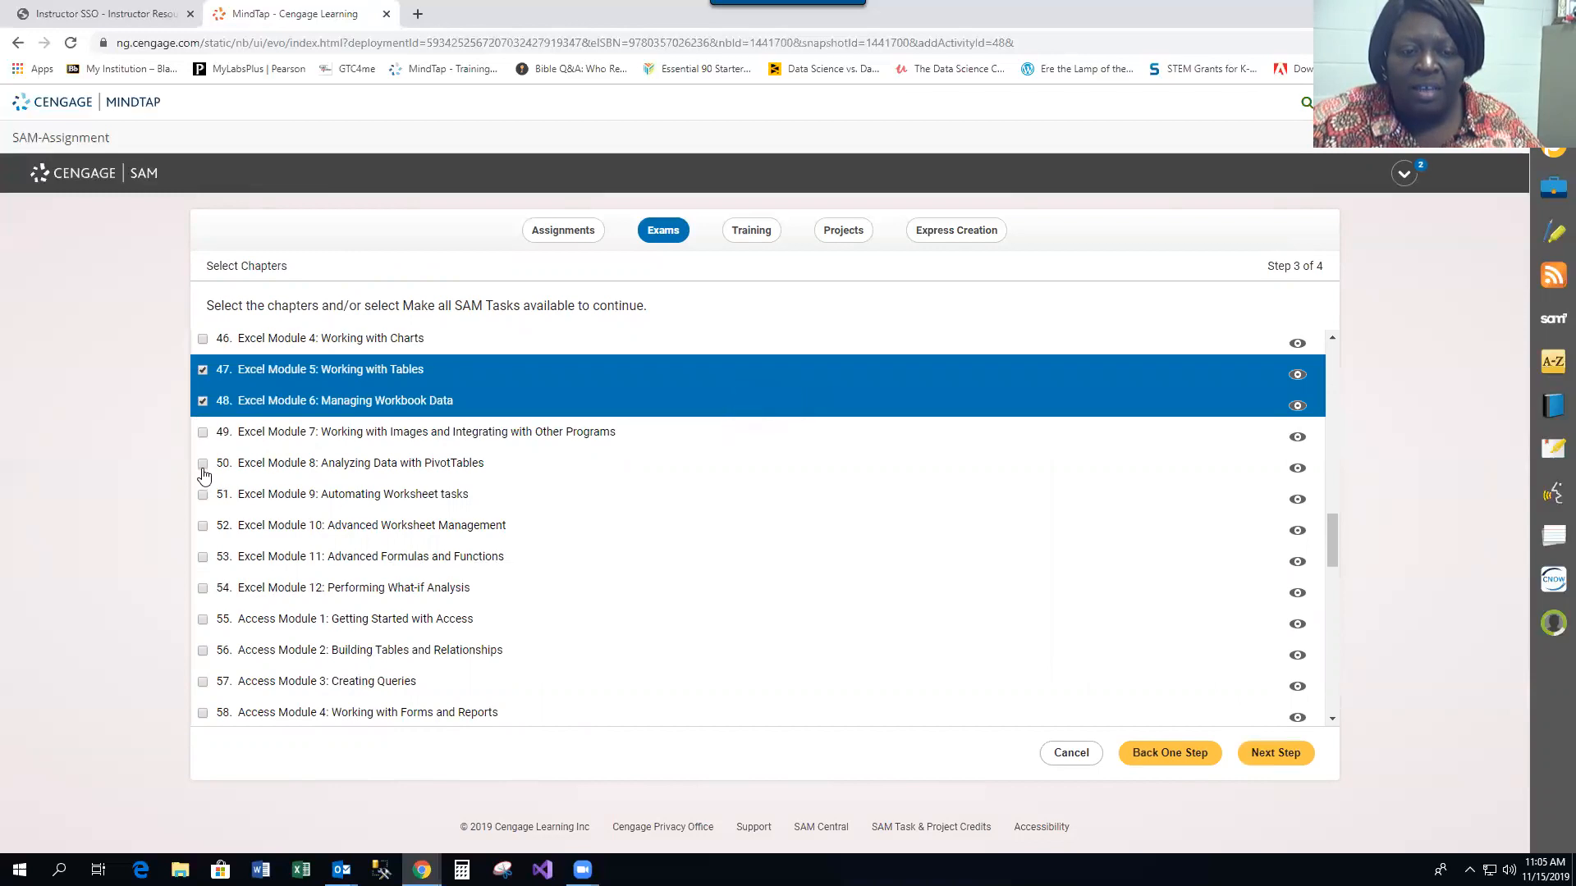
{"action": "left_click", "coordinate": [203, 465]}
{"action": "left_click", "coordinate": [1286, 759]}
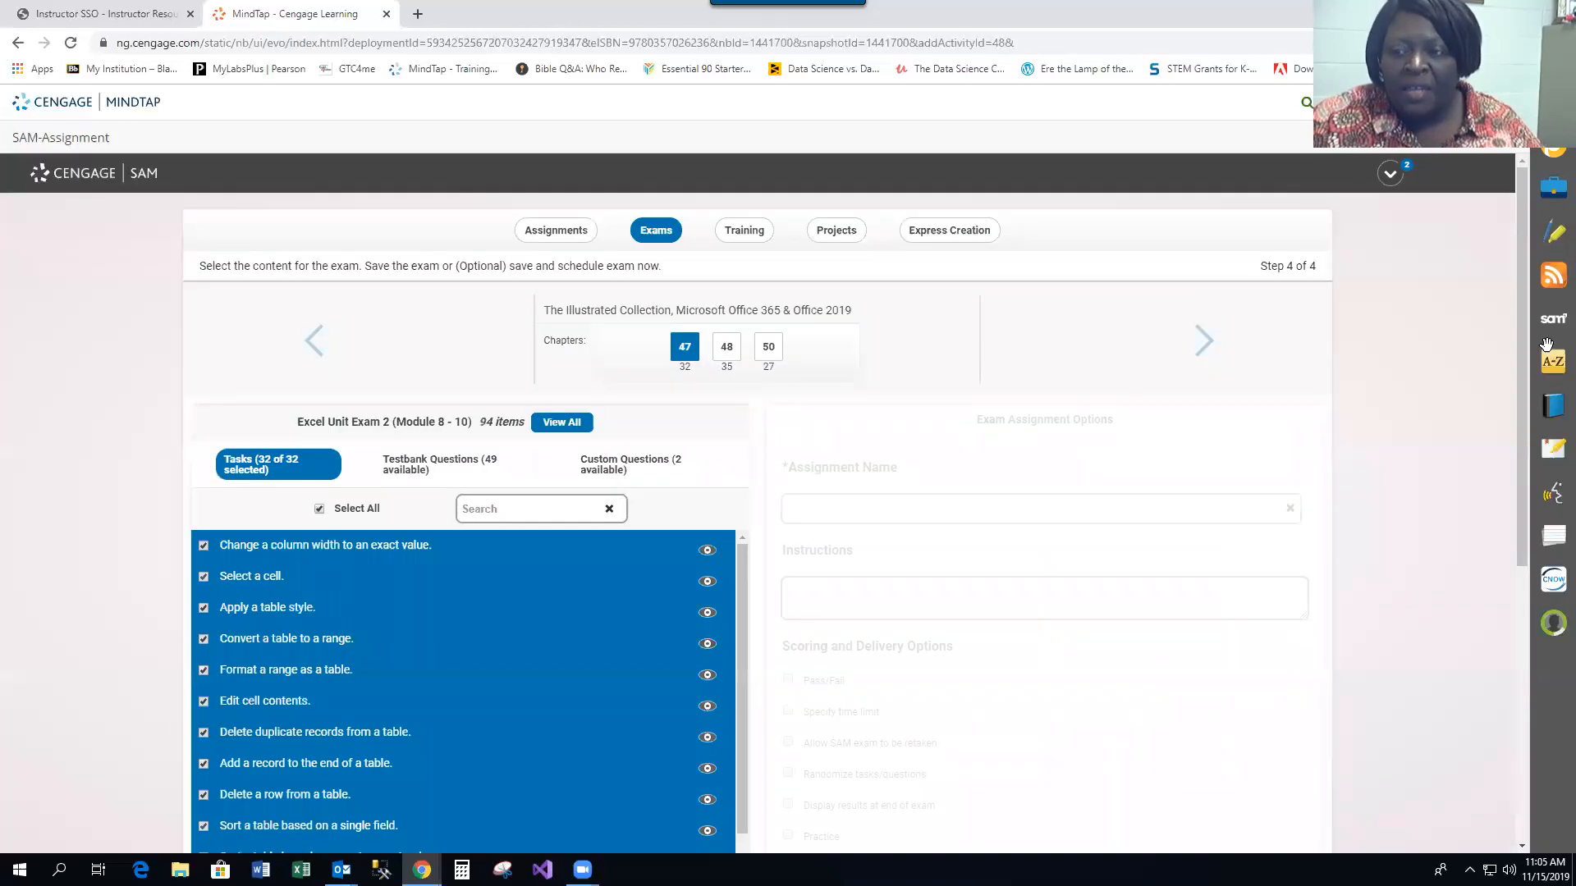
{"action": "left_click_drag", "start_coordinate": [1520, 319], "coordinate": [1515, 392]}
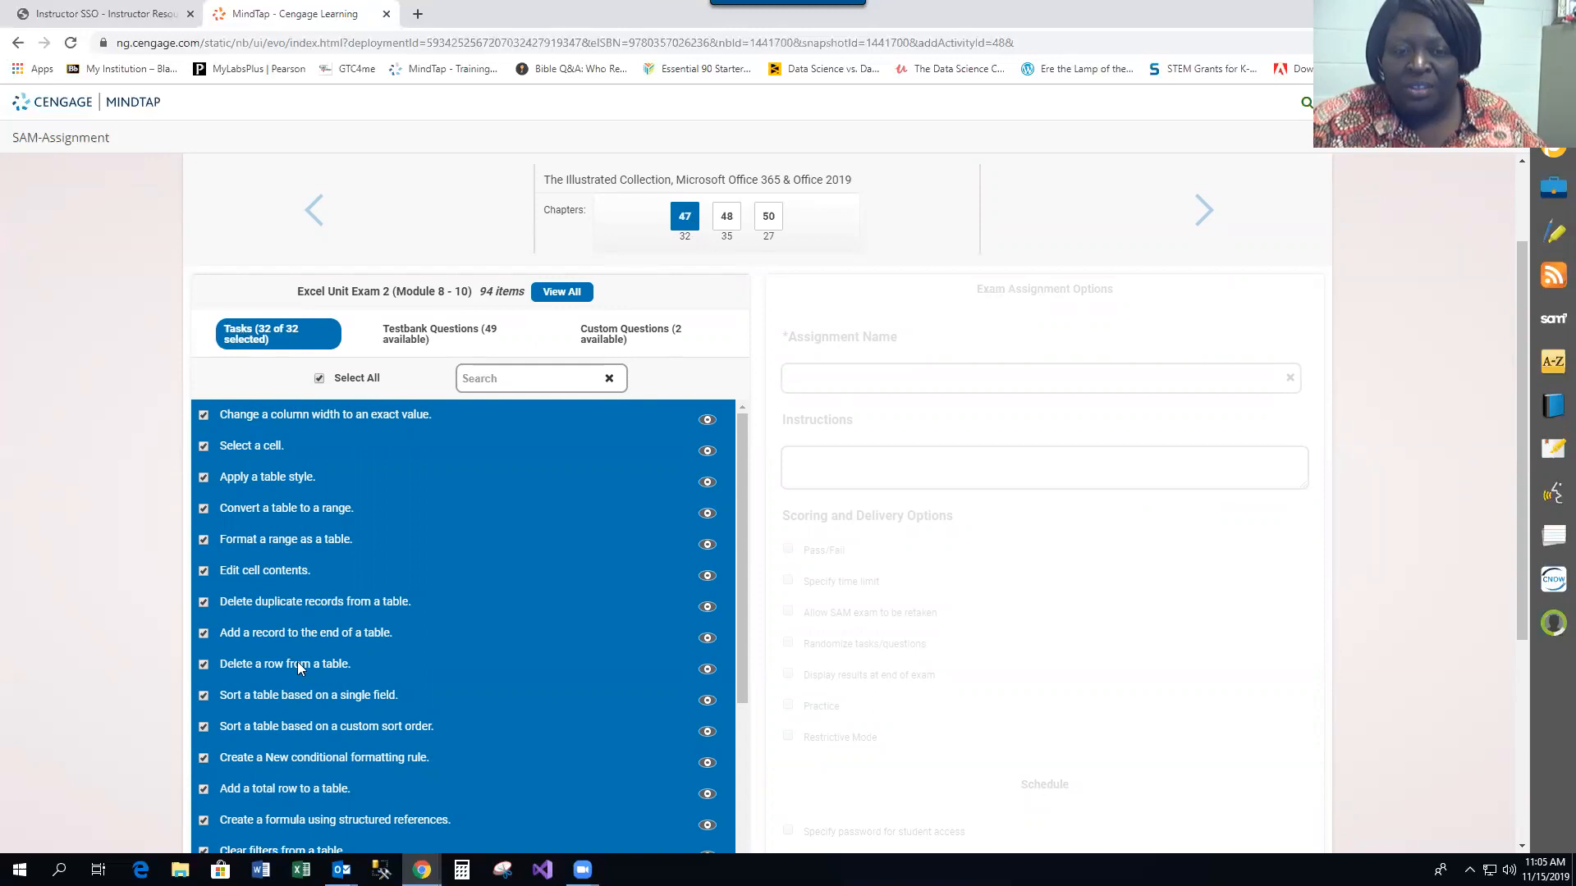
{"action": "left_click", "coordinate": [607, 339]}
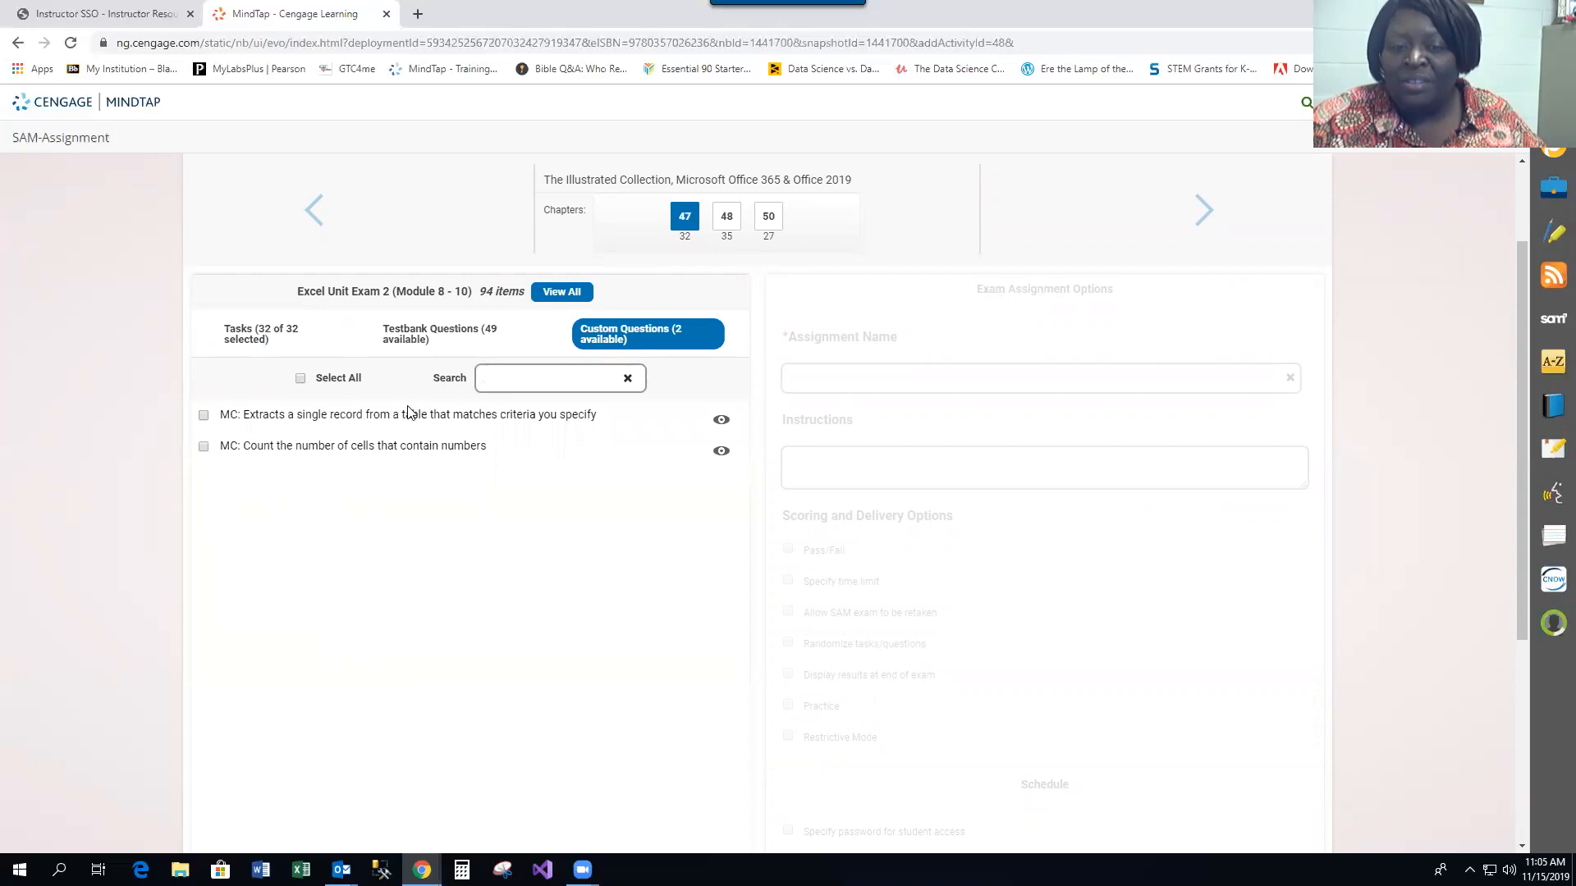
{"action": "left_click", "coordinate": [205, 416]}
{"action": "left_click", "coordinate": [203, 447]}
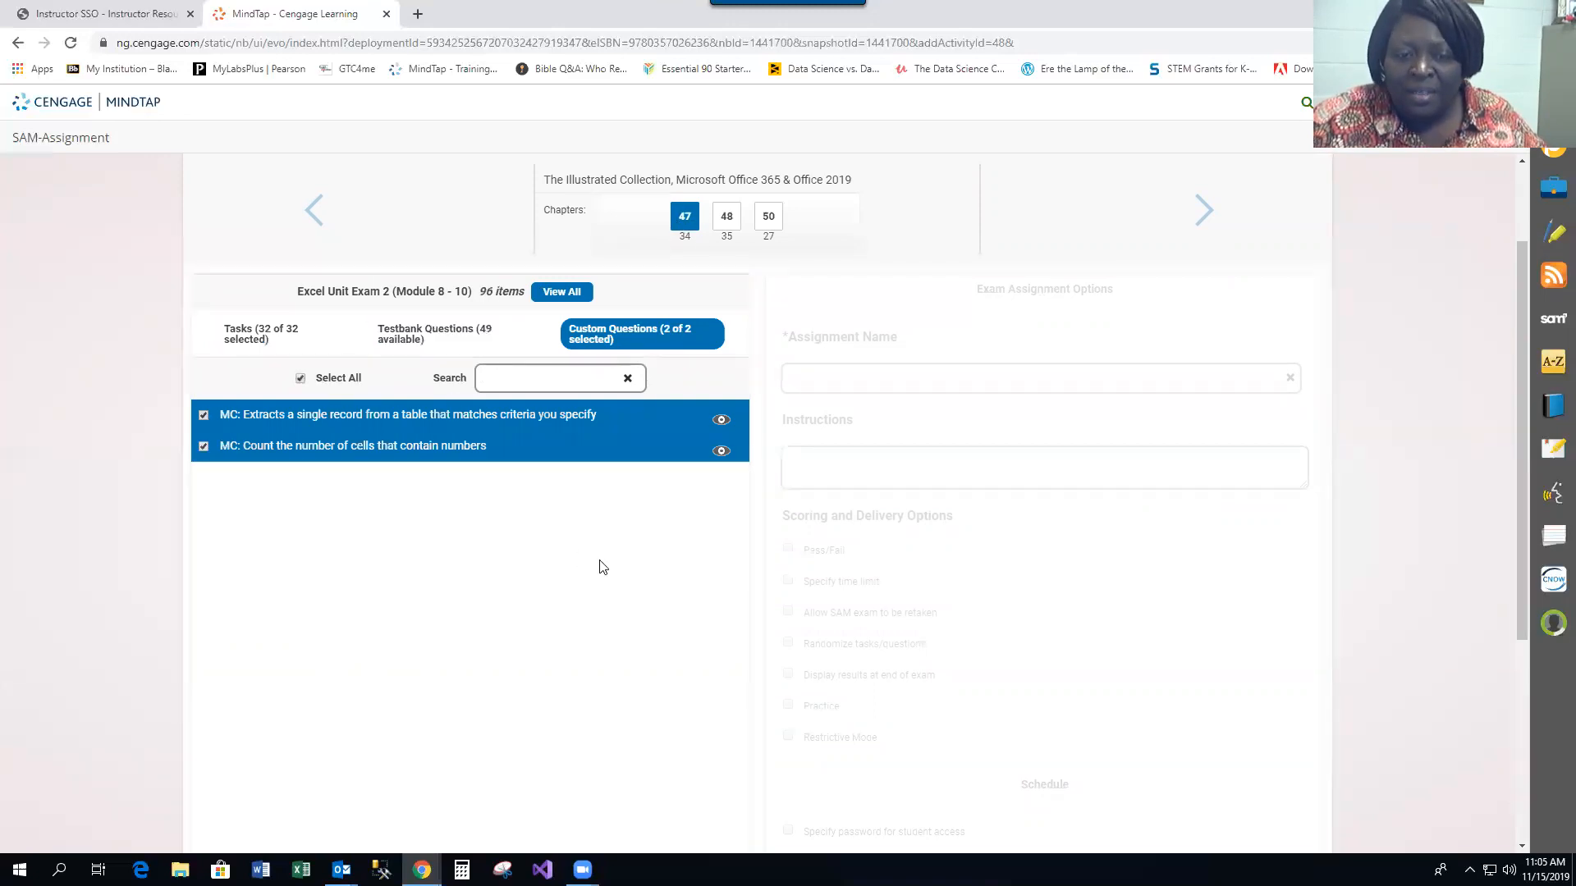
{"action": "left_click", "coordinate": [204, 417]}
{"action": "left_click", "coordinate": [204, 446]}
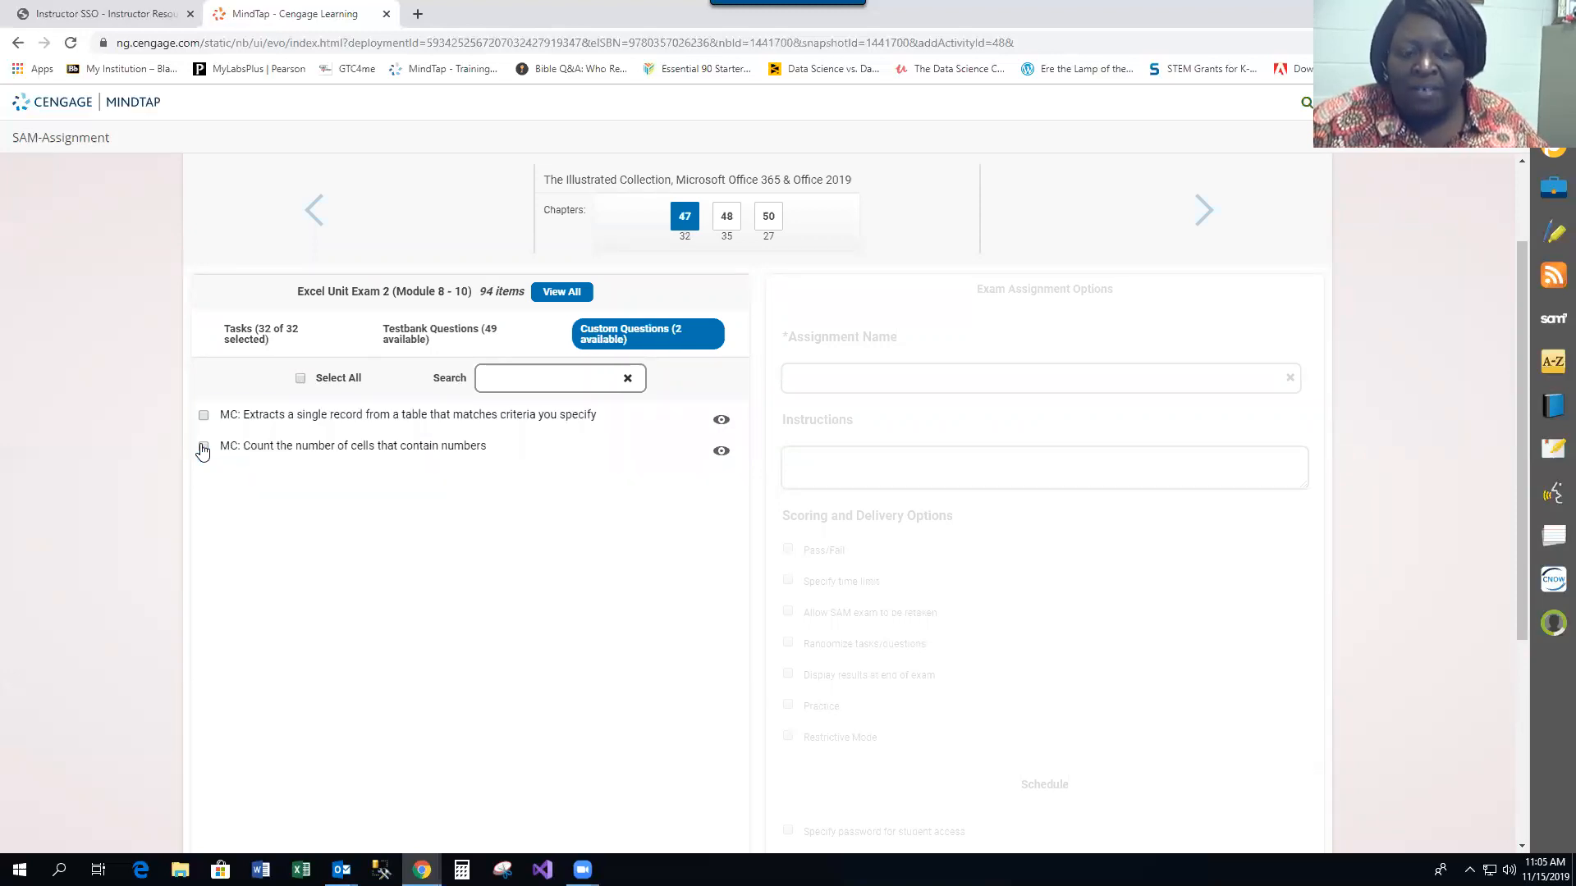
Deselect all tasks and keep only 'Select a cell.', 'Edit cell contents.' and 'Delete a row from a table.'
{"action": "left_click", "coordinate": [270, 343]}
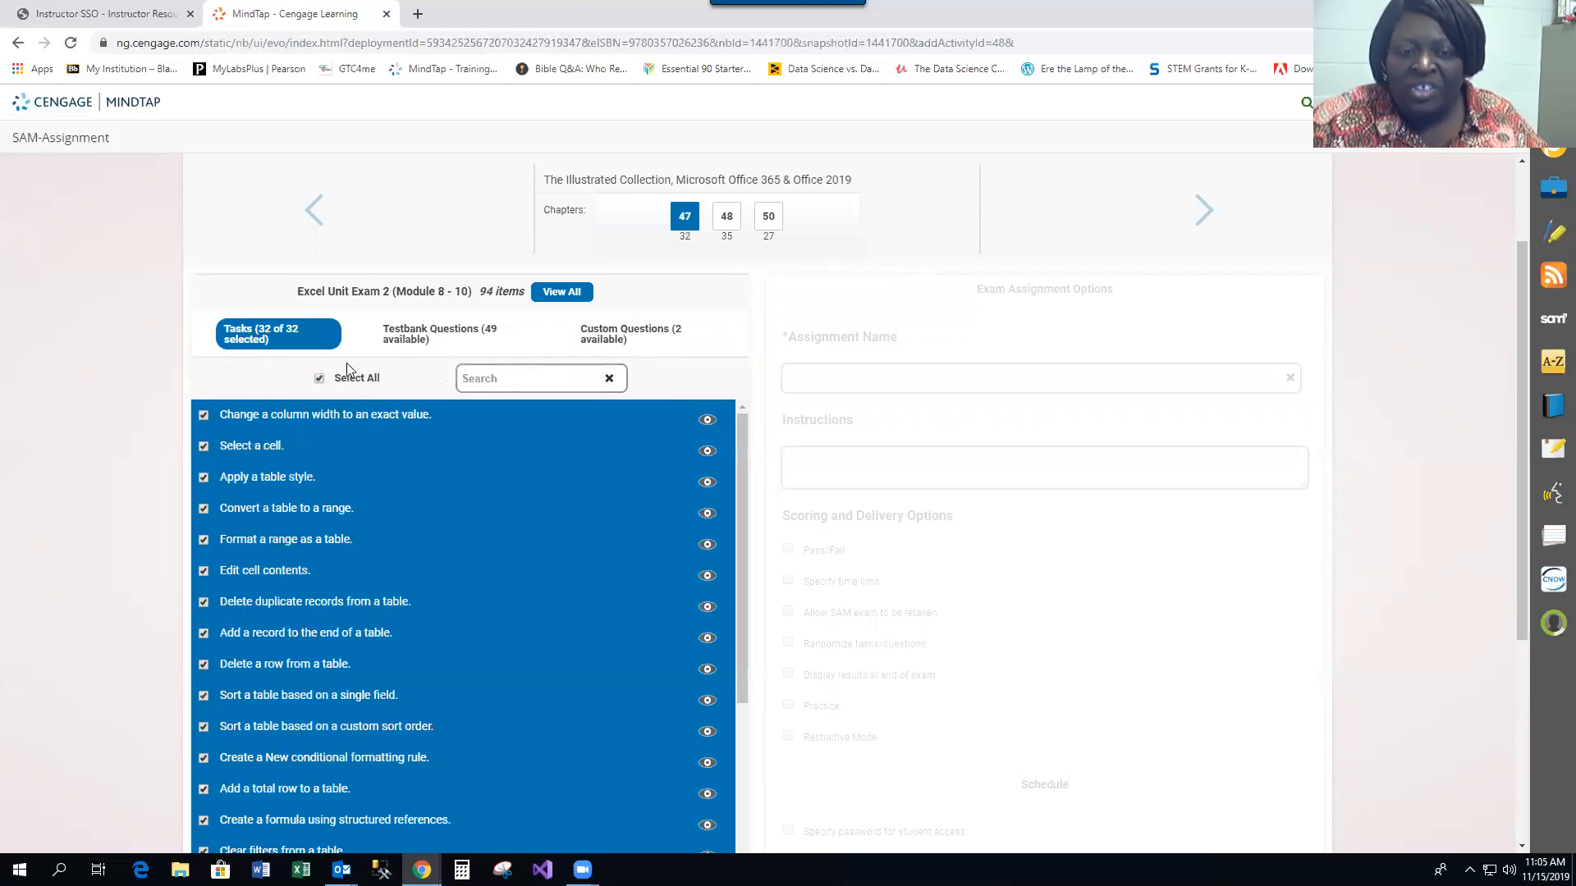
{"action": "left_click", "coordinate": [319, 381]}
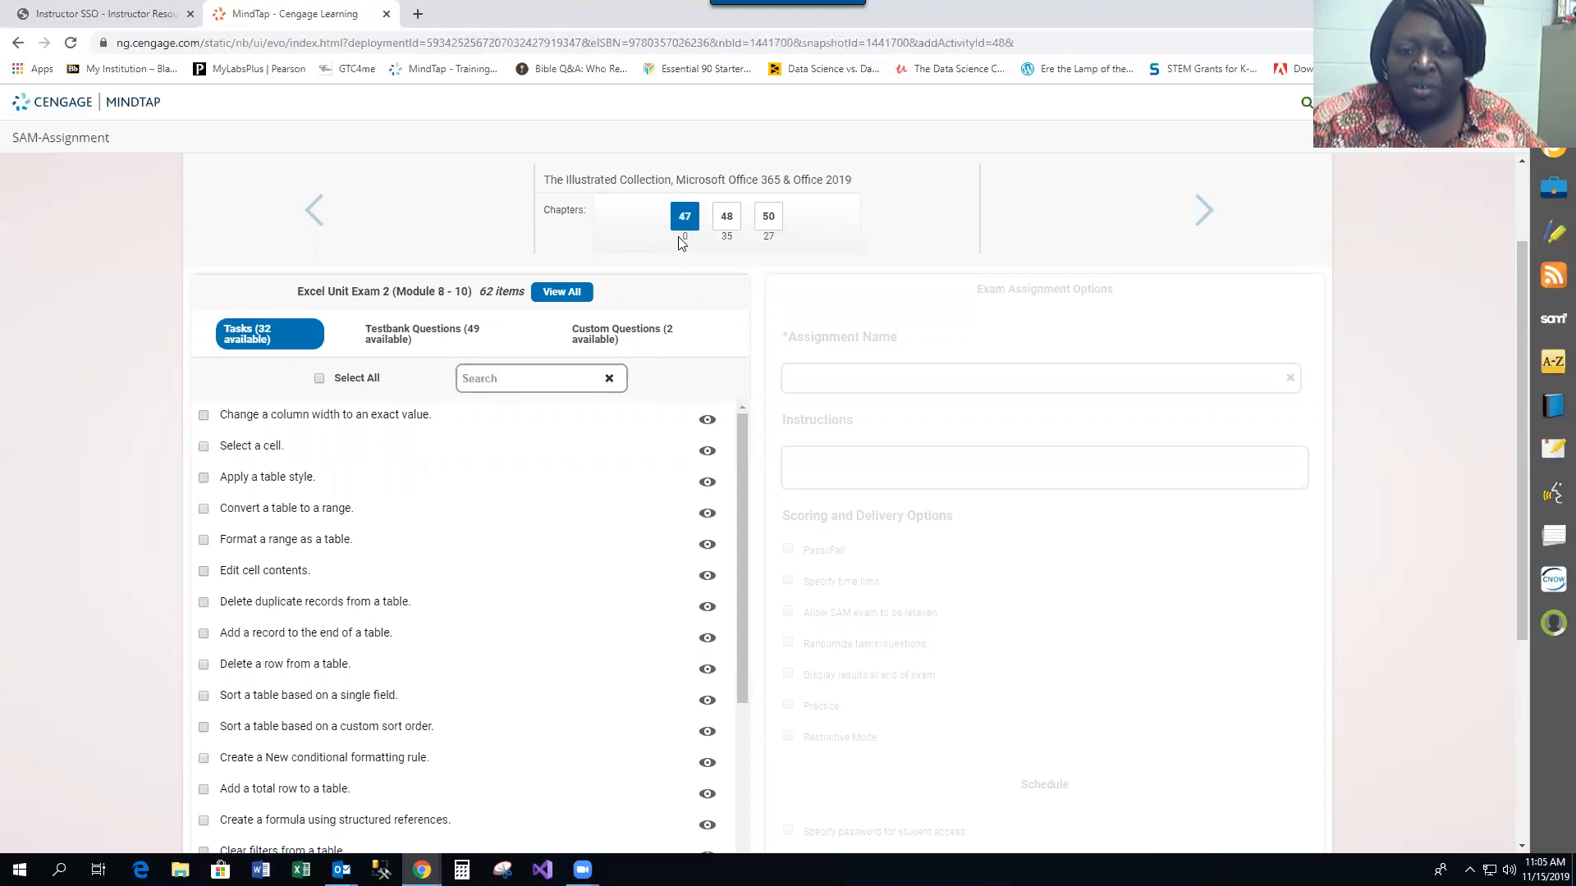
{"action": "left_click", "coordinate": [204, 447]}
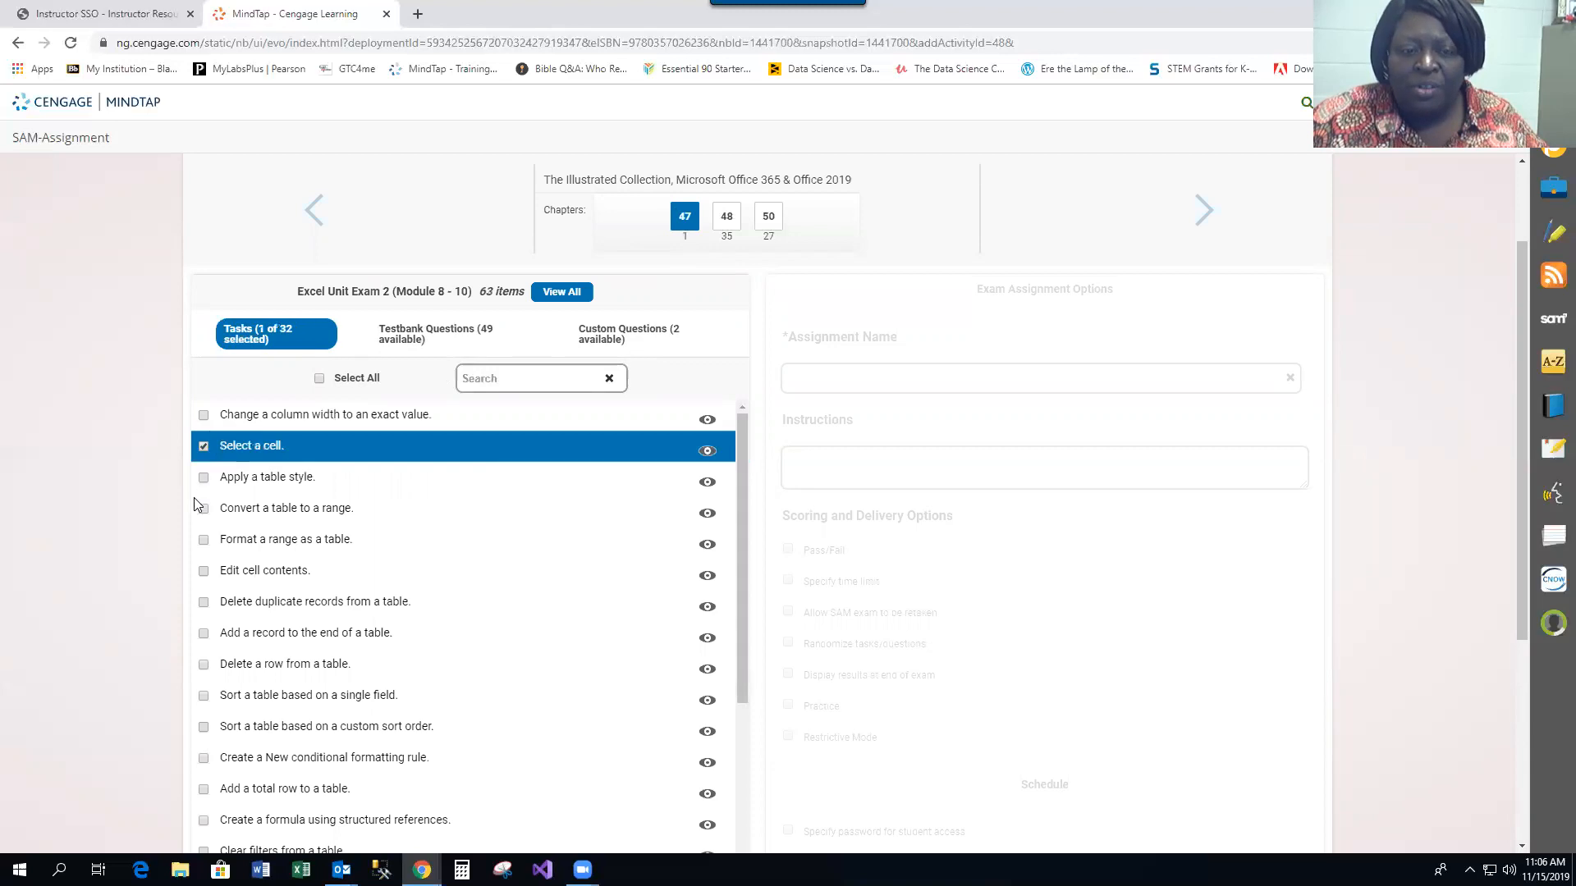
{"action": "left_click", "coordinate": [203, 572]}
{"action": "left_click", "coordinate": [204, 665]}
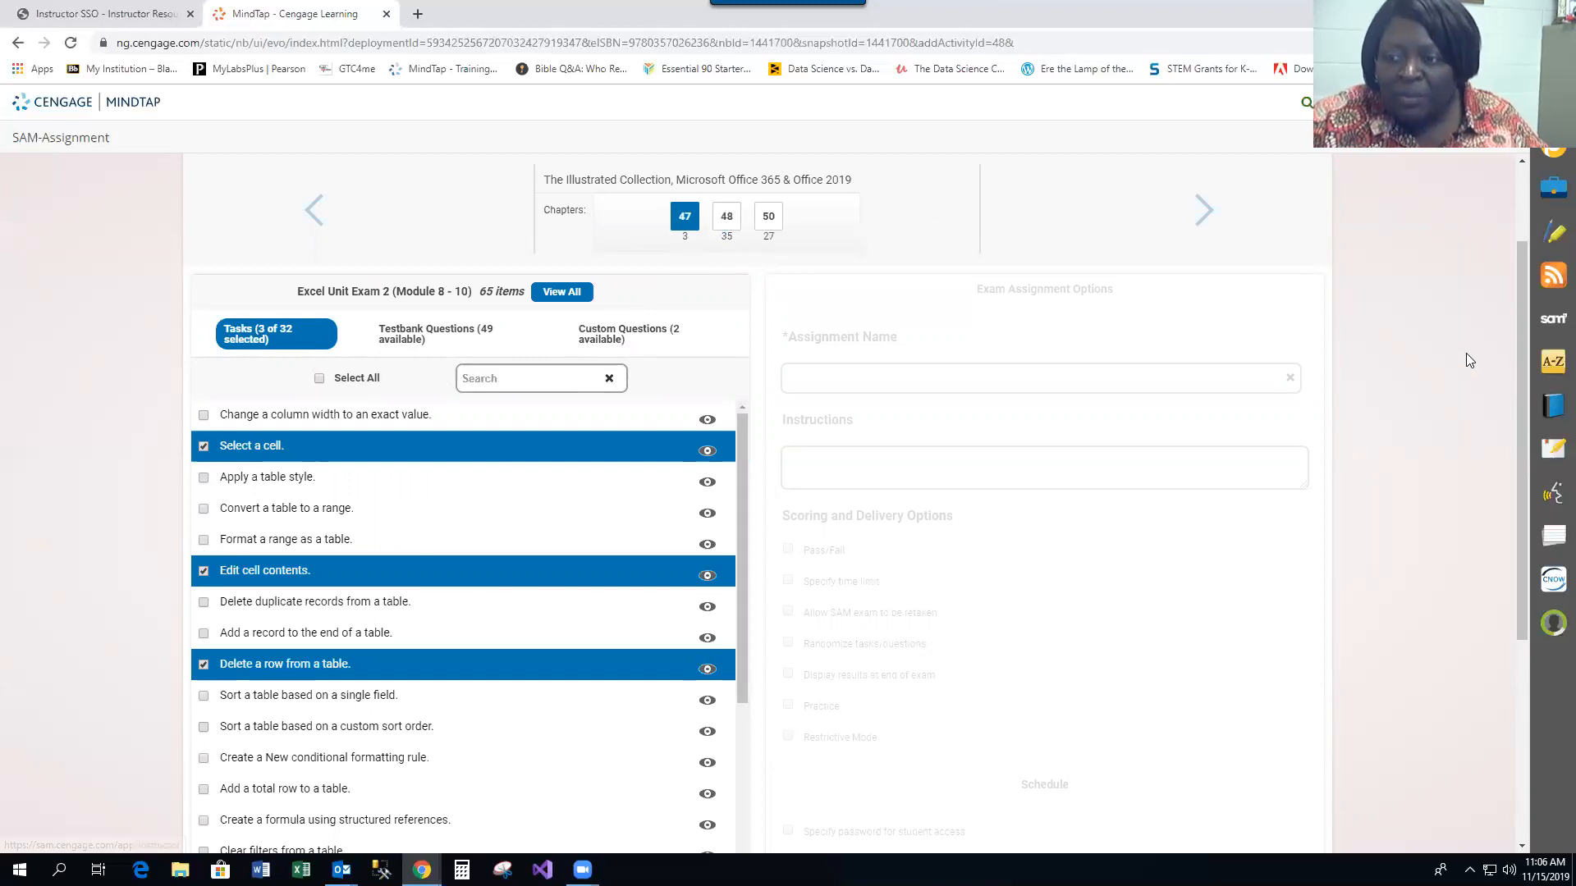
Cancel the exam wizard without saving the exam
{"action": "left_click_drag", "start_coordinate": [1521, 316], "coordinate": [1472, 645]}
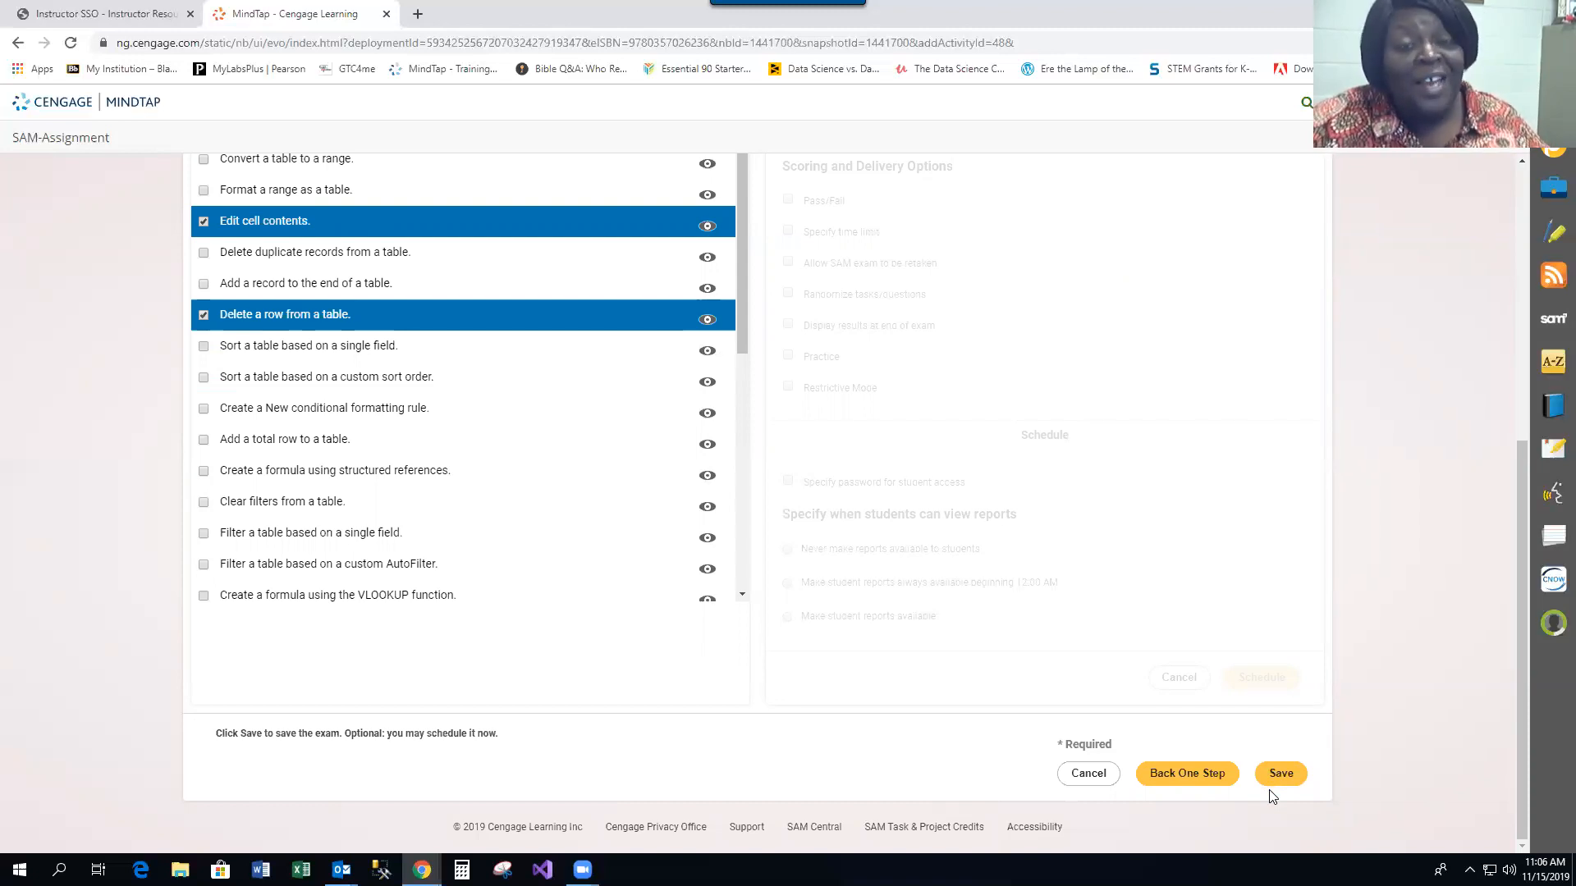
{"action": "left_click", "coordinate": [1088, 774]}
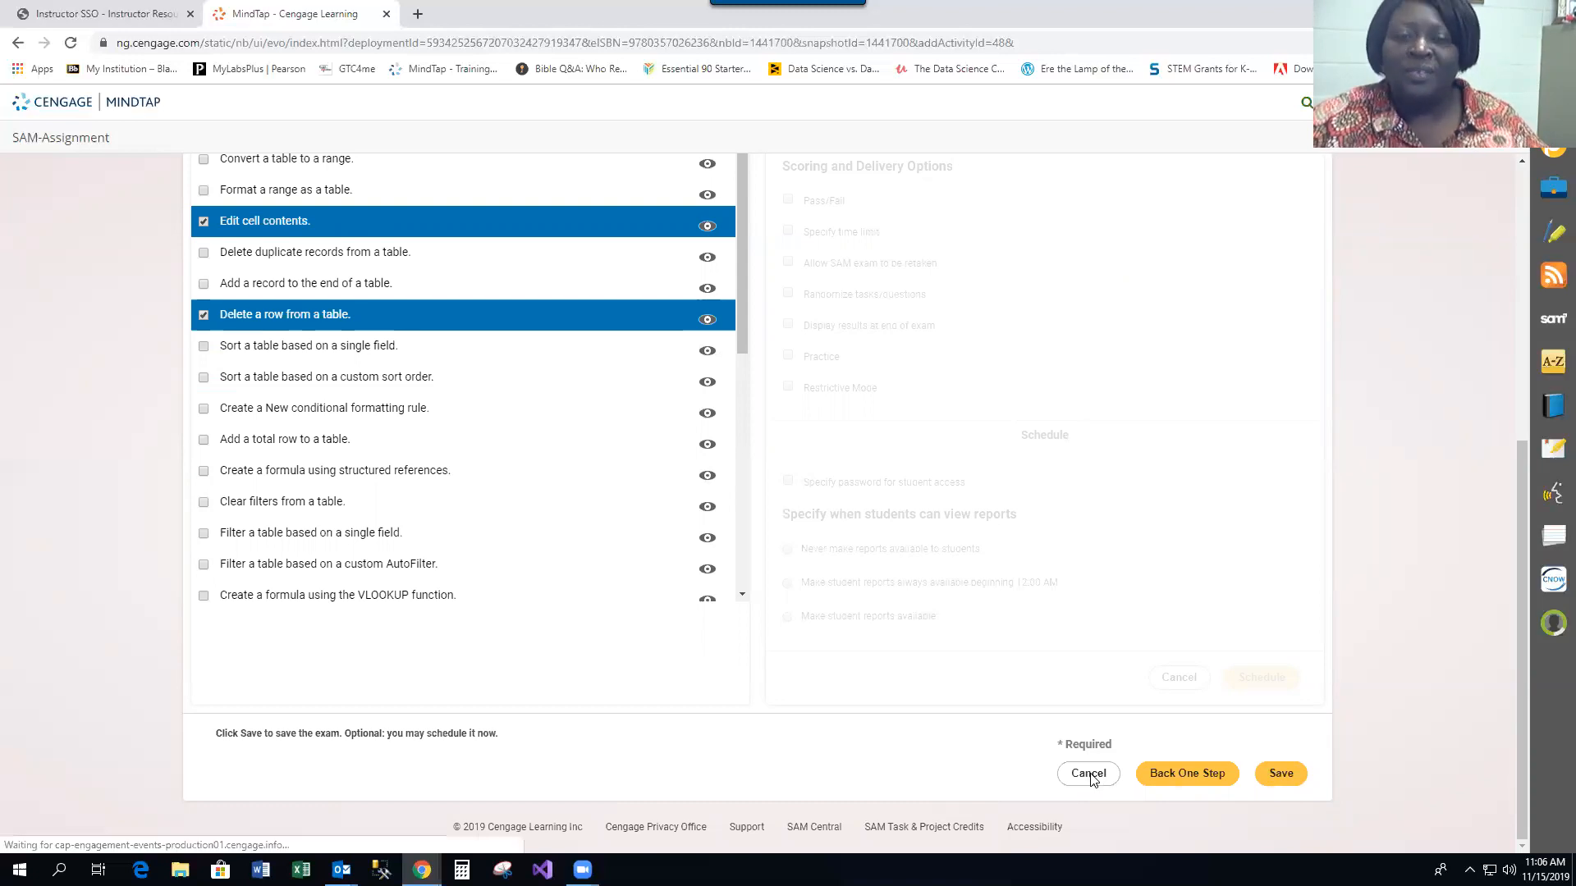